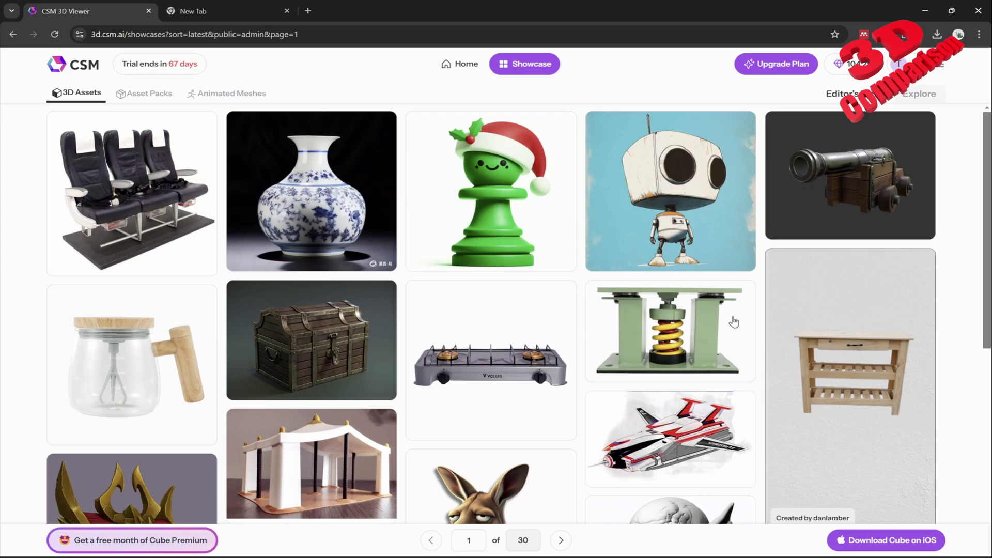
Step: Preview the glass mug model, then return to the Showcase asset grid
{"action": "left_click", "coordinate": [140, 354]}
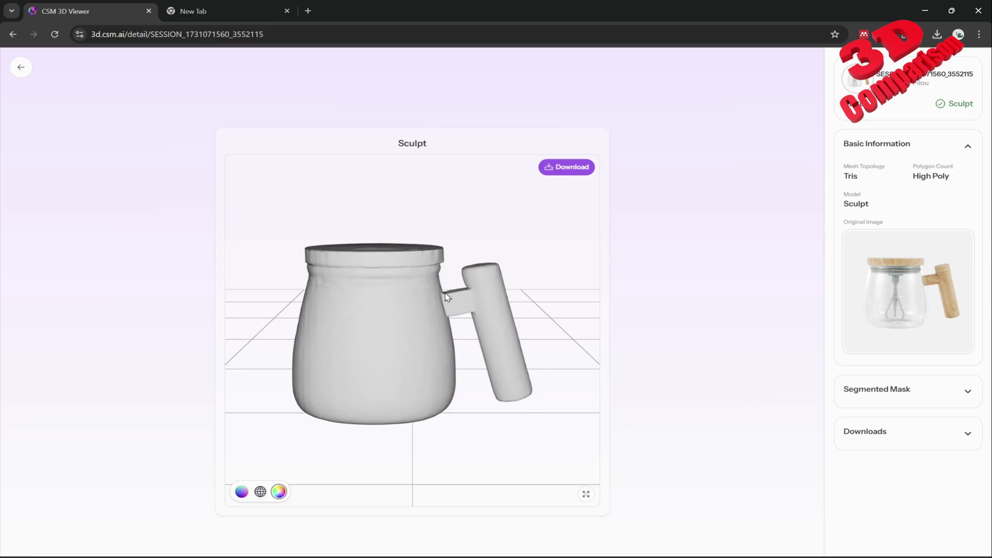
{"action": "left_click_drag", "start_coordinate": [504, 308], "coordinate": [468, 303]}
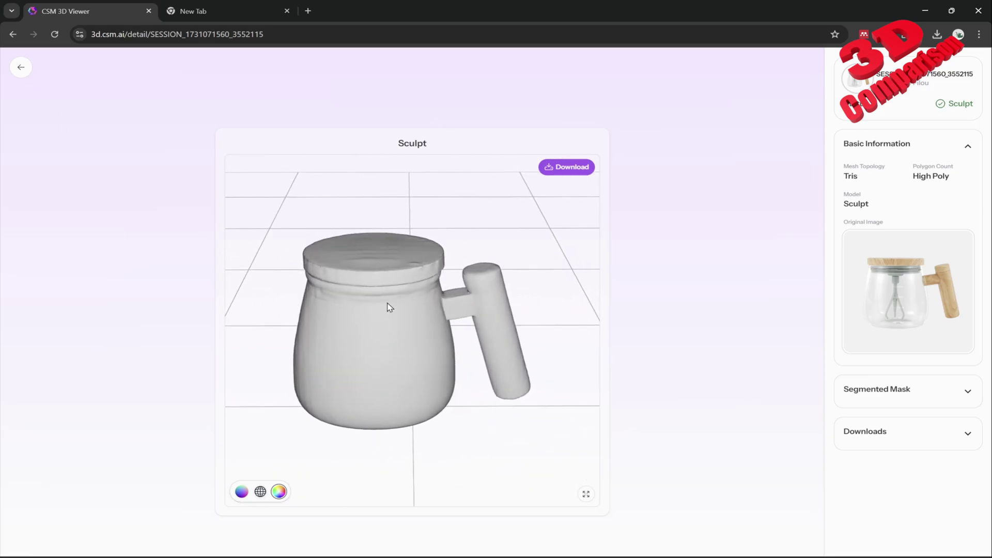
{"action": "left_click", "coordinate": [21, 68]}
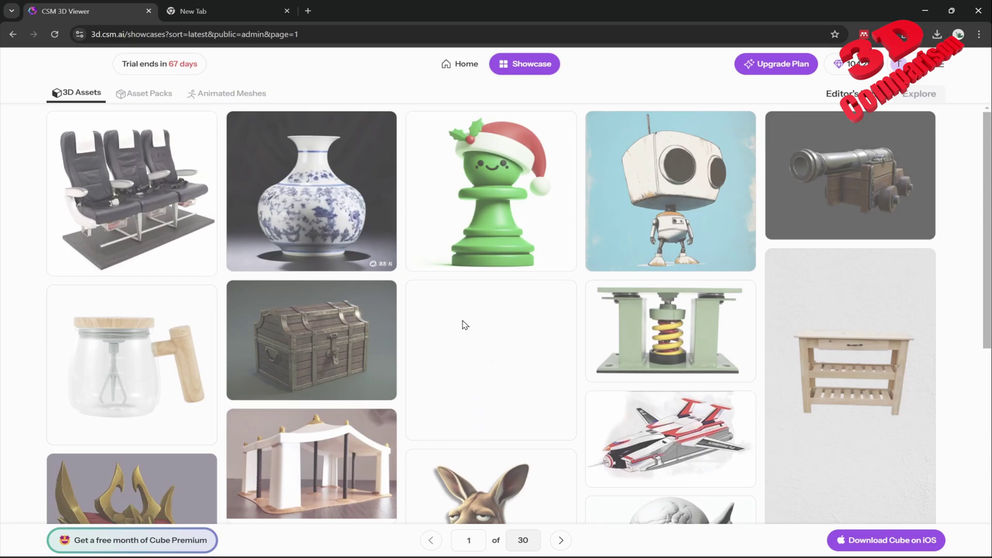
{"action": "scroll", "coordinate": [452, 313], "scroll_direction": "down", "scroll_amount": 6}
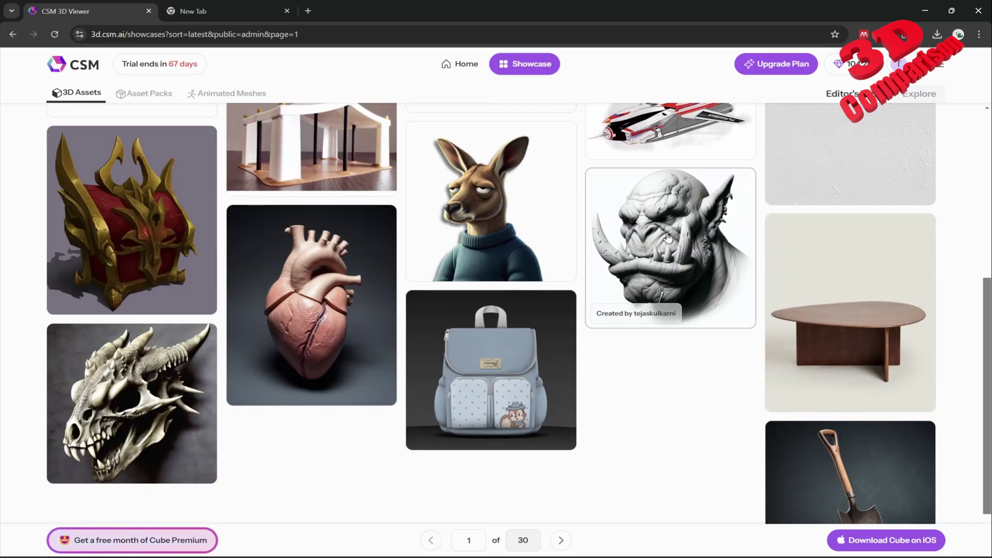
Step: Open the orc head model, orbit its preview, download it and show the zip in its folder
{"action": "left_click", "coordinate": [669, 239]}
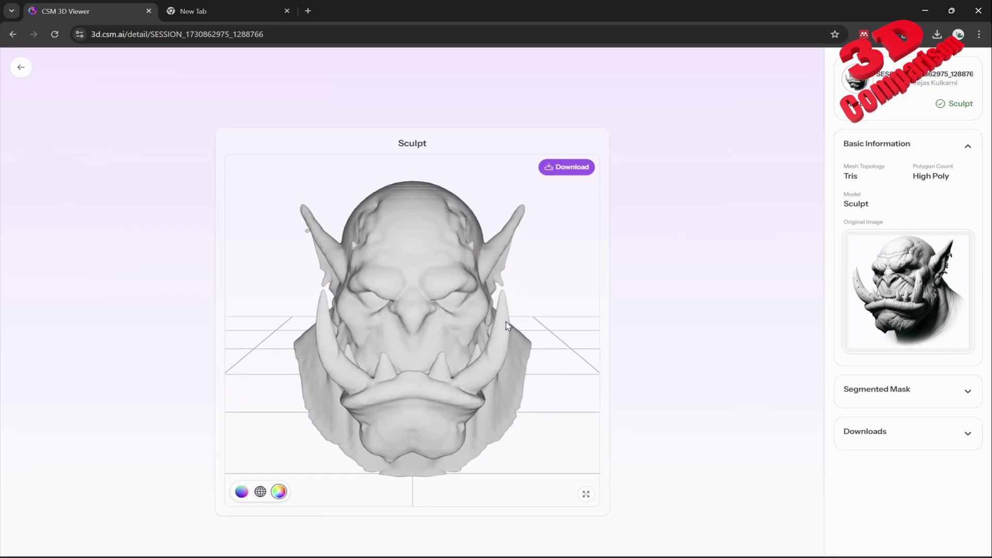
{"action": "left_click_drag", "start_coordinate": [538, 328], "coordinate": [505, 326]}
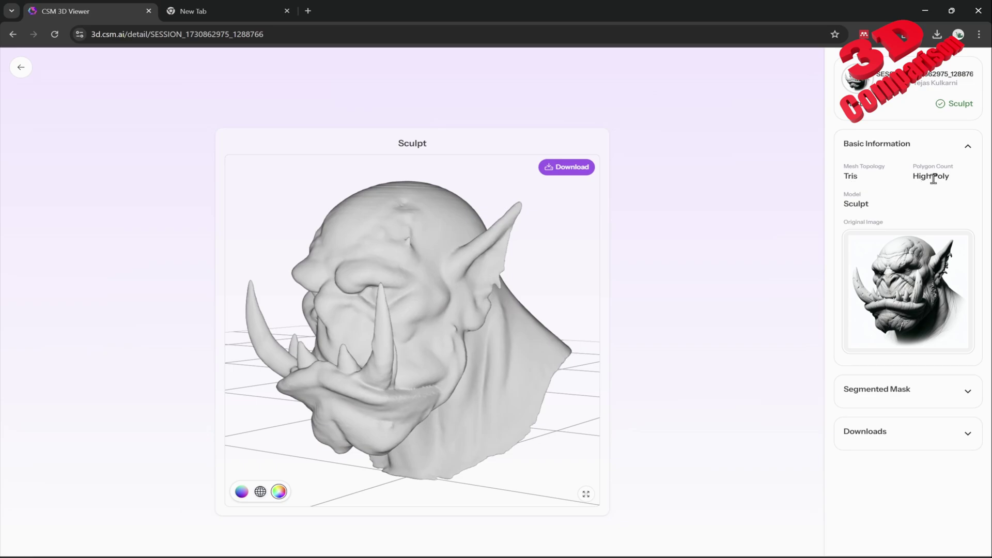
{"action": "left_click_drag", "start_coordinate": [587, 264], "coordinate": [477, 292]}
{"action": "left_click", "coordinate": [567, 171]}
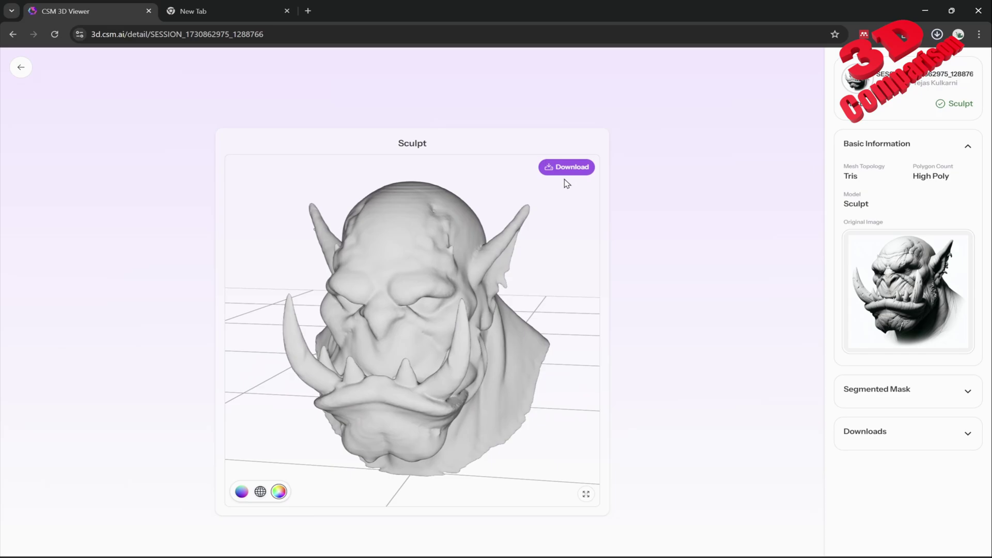
{"action": "left_click", "coordinate": [904, 61]}
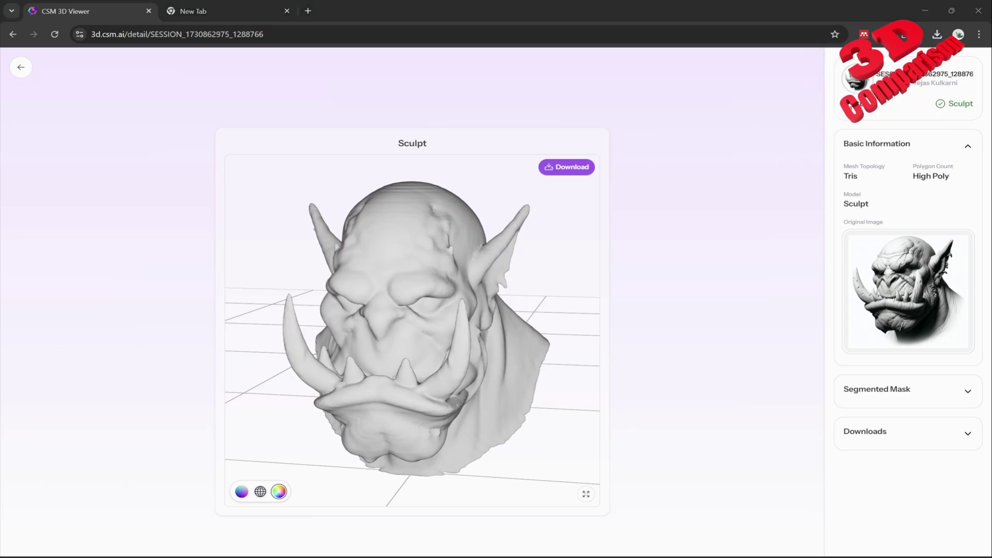
Step: Extract the orc zip with 7-Zip into its own folder, open it and select the sculpt FBX
{"action": "right_click_drag", "start_coordinate": [537, 142], "coordinate": [598, 194]}
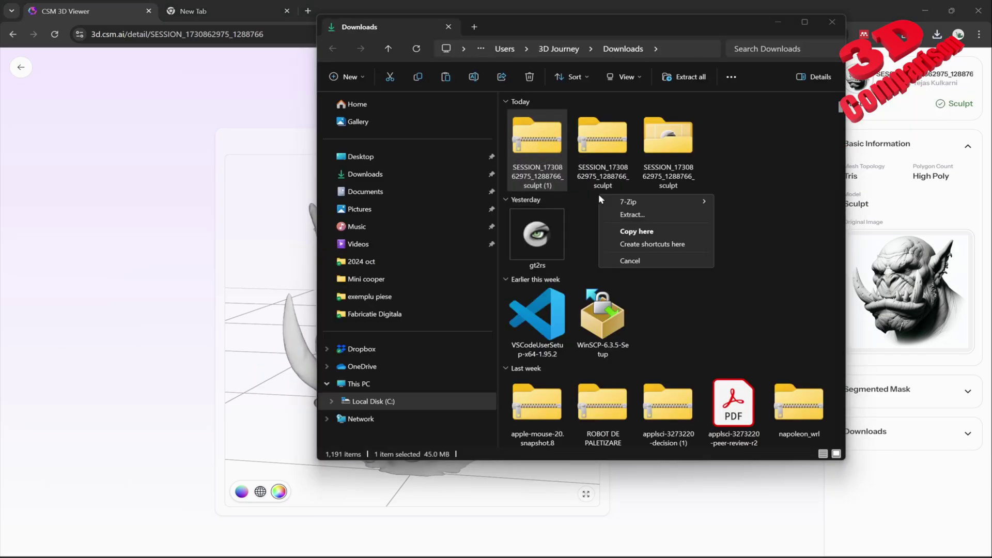
{"action": "mouse_move", "coordinate": [667, 204]}
{"action": "left_click", "coordinate": [807, 253]}
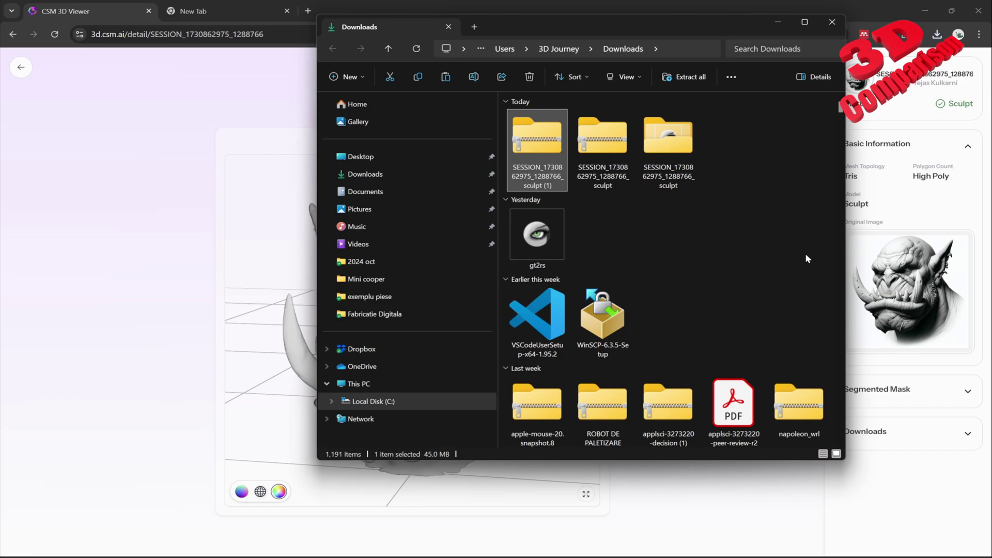
{"action": "left_click", "coordinate": [733, 149]}
{"action": "double_click", "coordinate": [733, 149]}
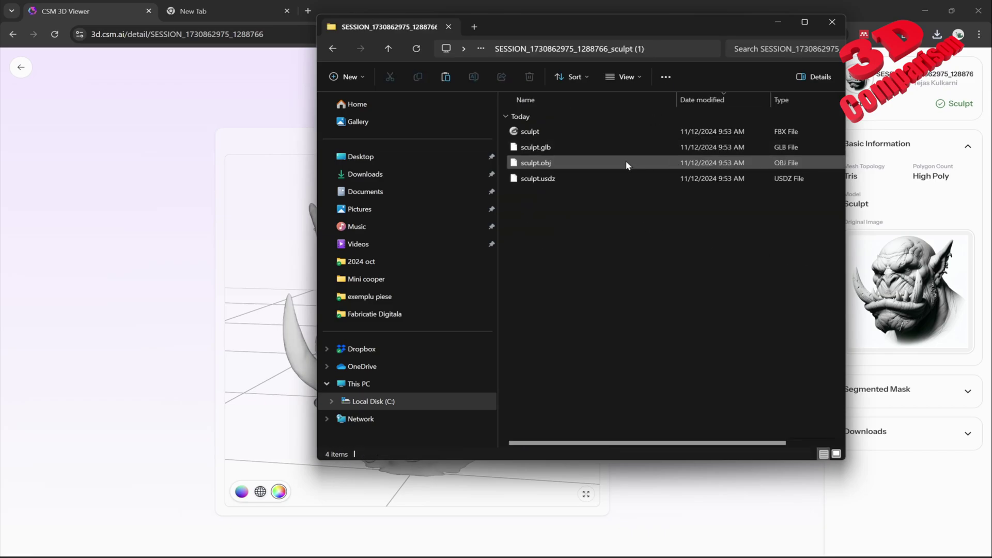
{"action": "left_click", "coordinate": [563, 133]}
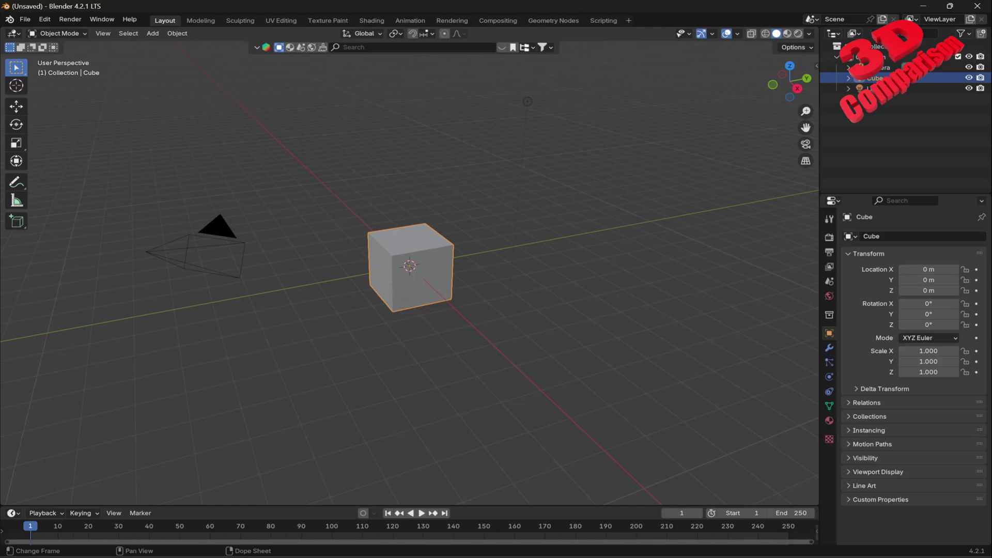
Step: Import sculpt.fbx from the extracted folder in Downloads
{"action": "left_click", "coordinate": [25, 19]}
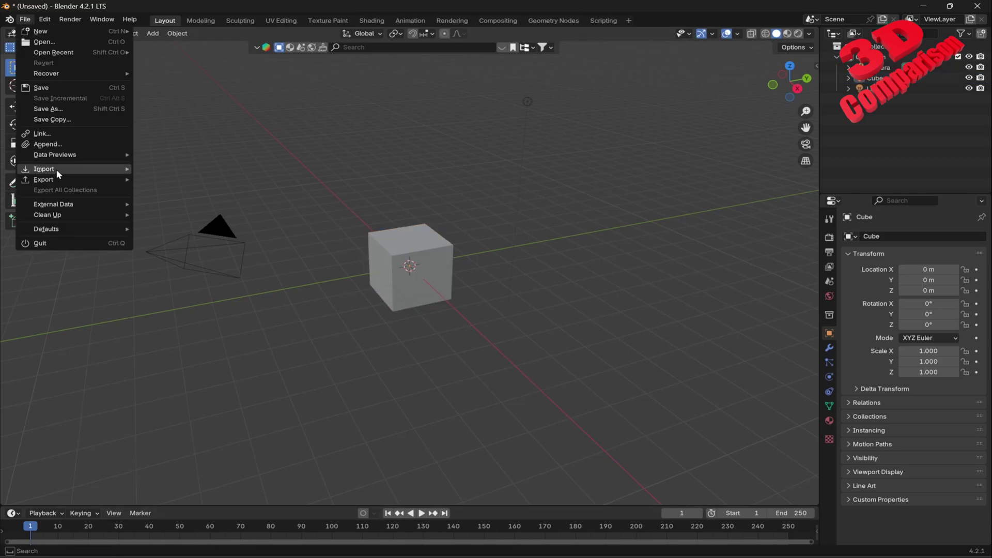
{"action": "mouse_move", "coordinate": [56, 169]}
{"action": "left_click", "coordinate": [203, 265]}
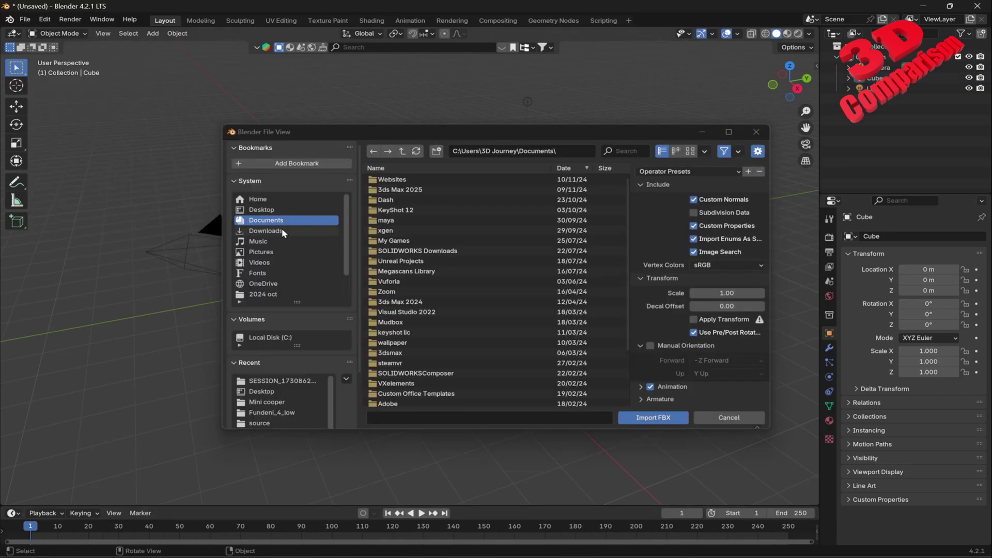
{"action": "left_click", "coordinate": [266, 231]}
{"action": "double_click", "coordinate": [412, 179]}
{"action": "left_click", "coordinate": [413, 179]}
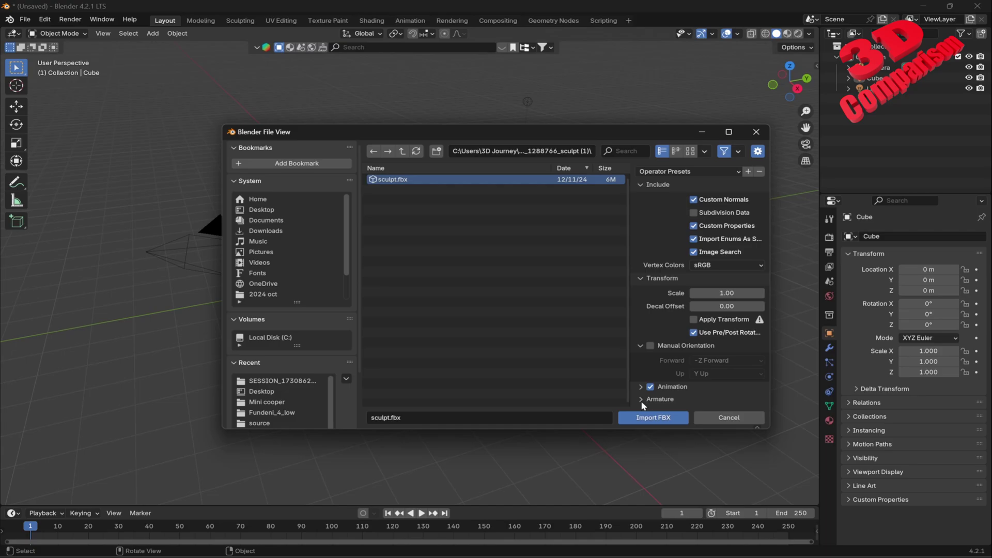
{"action": "left_click", "coordinate": [649, 419]}
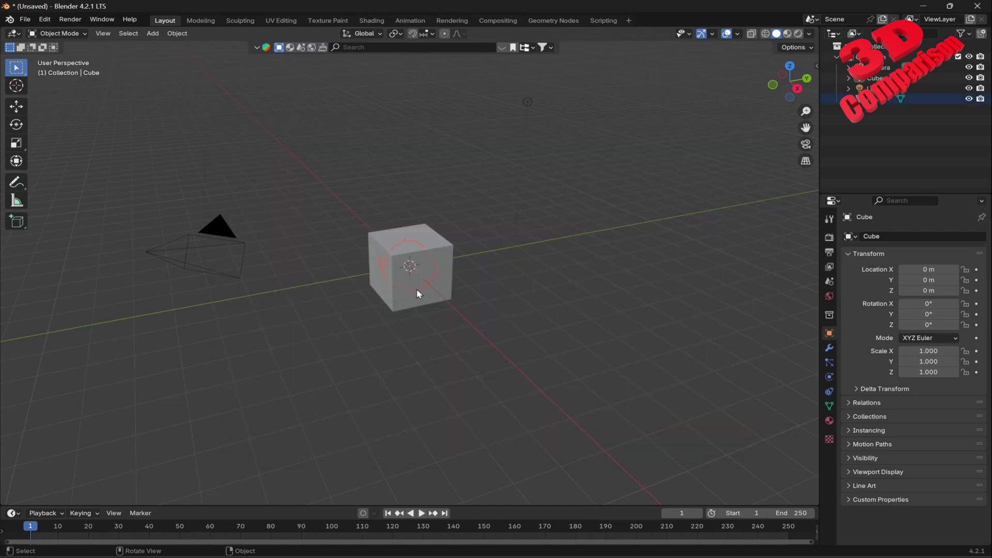
Step: Delete the default cube and frame the whole orc head from the front
{"action": "scroll", "coordinate": [417, 293], "scroll_direction": "up", "scroll_amount": 5}
{"action": "left_click", "coordinate": [516, 305]}
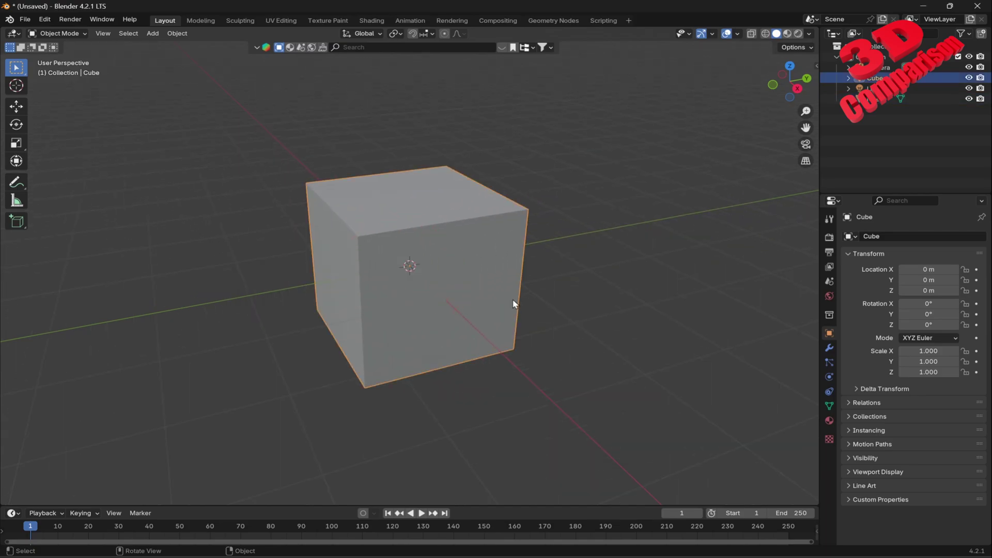
{"action": "key", "text": "Delete"}
{"action": "middle_click_drag", "start_coordinate": [510, 294], "coordinate": [505, 250]}
{"action": "scroll", "coordinate": [460, 245], "scroll_direction": "up", "scroll_amount": 6}
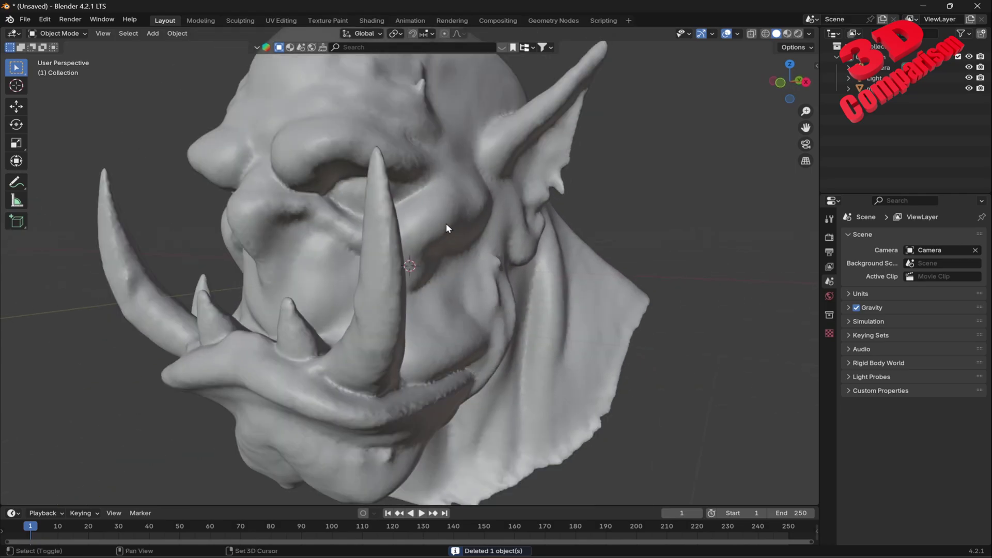
{"action": "scroll", "coordinate": [446, 228], "scroll_direction": "down", "scroll_amount": 4}
{"action": "middle_click_drag", "start_coordinate": [447, 228], "coordinate": [534, 260]}
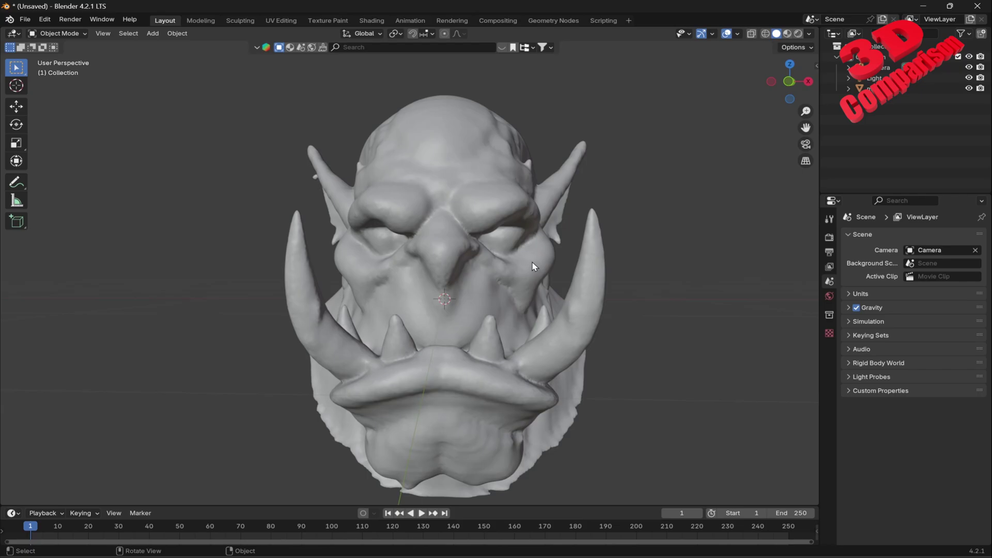
{"action": "scroll", "coordinate": [505, 231], "scroll_direction": "down", "scroll_amount": 1}
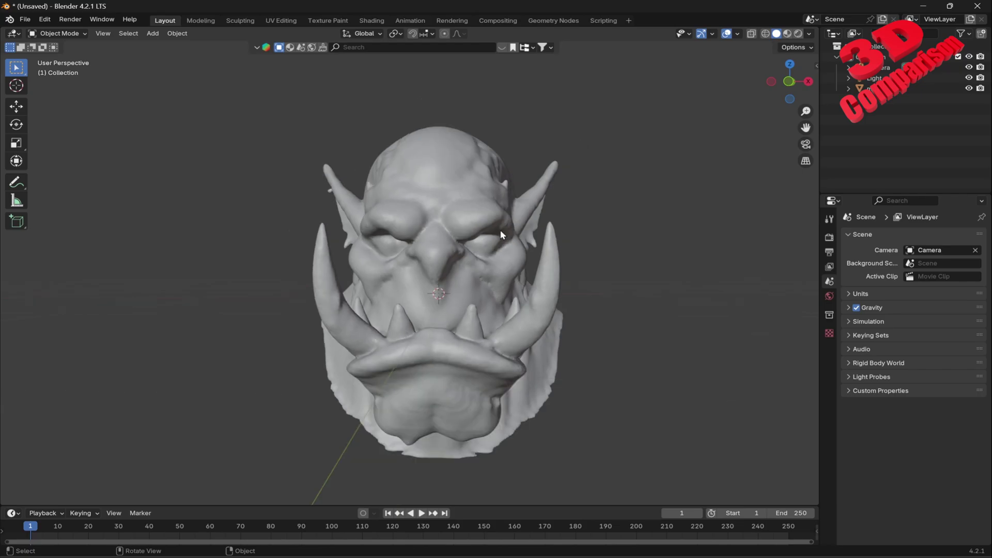
Step: Duplicate the orc head and mirror the copy with X scale -1
{"action": "left_click", "coordinate": [506, 230]}
{"action": "middle_click_drag", "start_coordinate": [506, 230], "coordinate": [529, 242]}
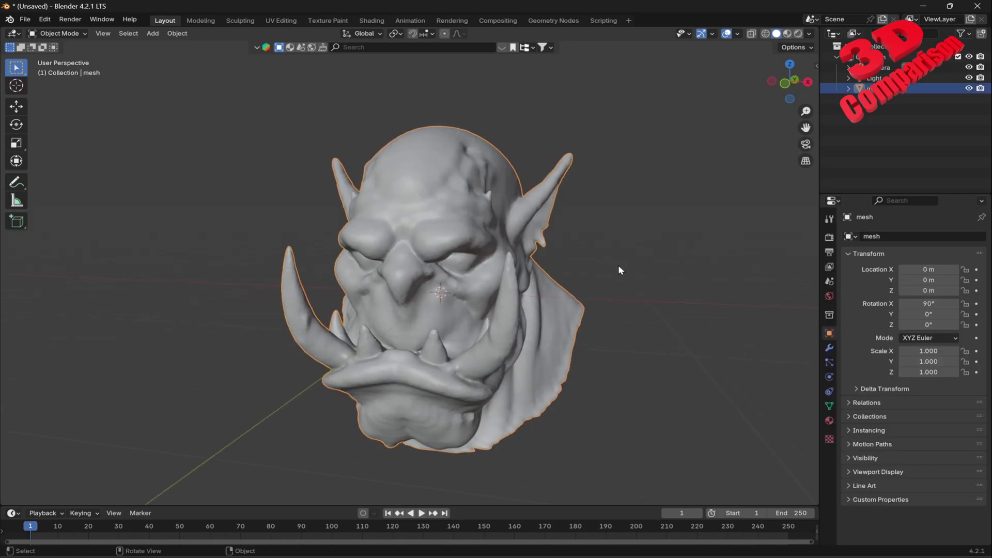
{"action": "key", "text": "ctrl+c"}
{"action": "key", "text": "ctrl+v"}
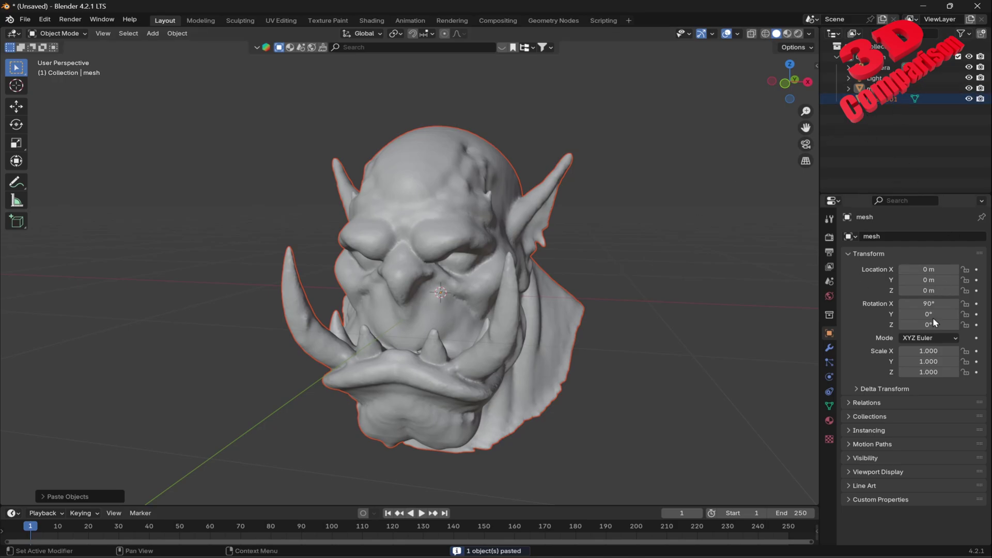
{"action": "left_click", "coordinate": [935, 351]}
{"action": "type", "text": "-1"}
{"action": "key", "text": "Return"}
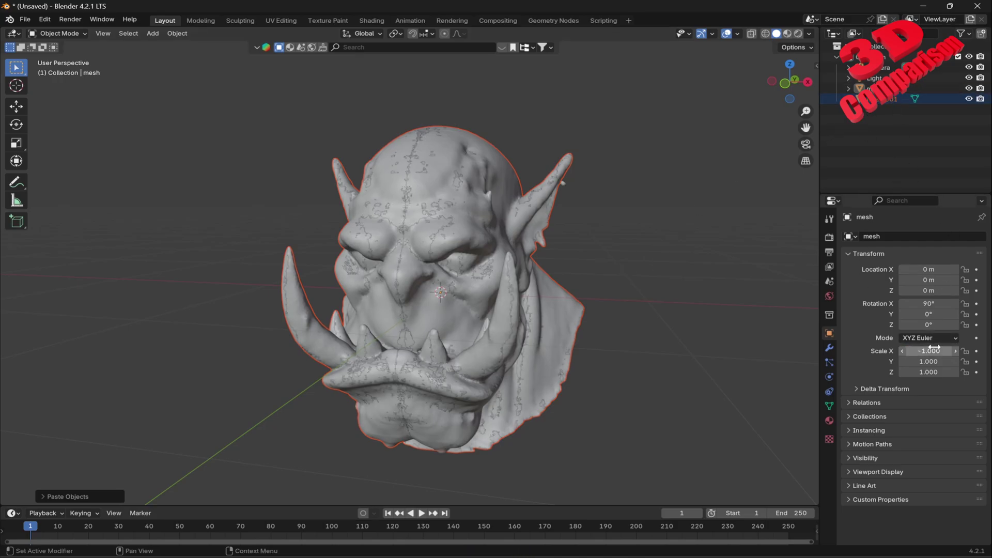
Step: Give mesh.001 a new red material and switch to Material Preview
{"action": "left_click", "coordinate": [702, 358]}
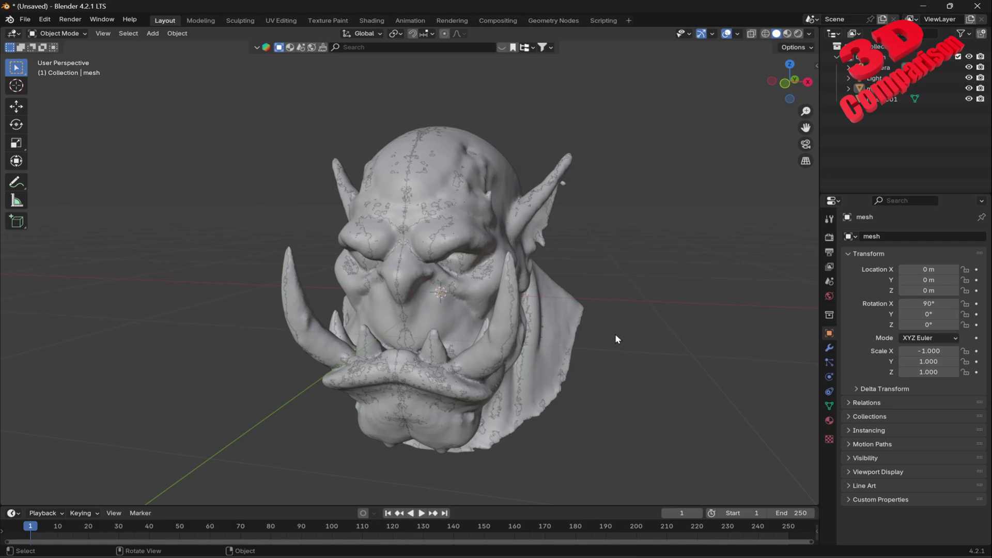
{"action": "middle_click_drag", "start_coordinate": [615, 334], "coordinate": [667, 290]}
{"action": "left_click", "coordinate": [879, 99]}
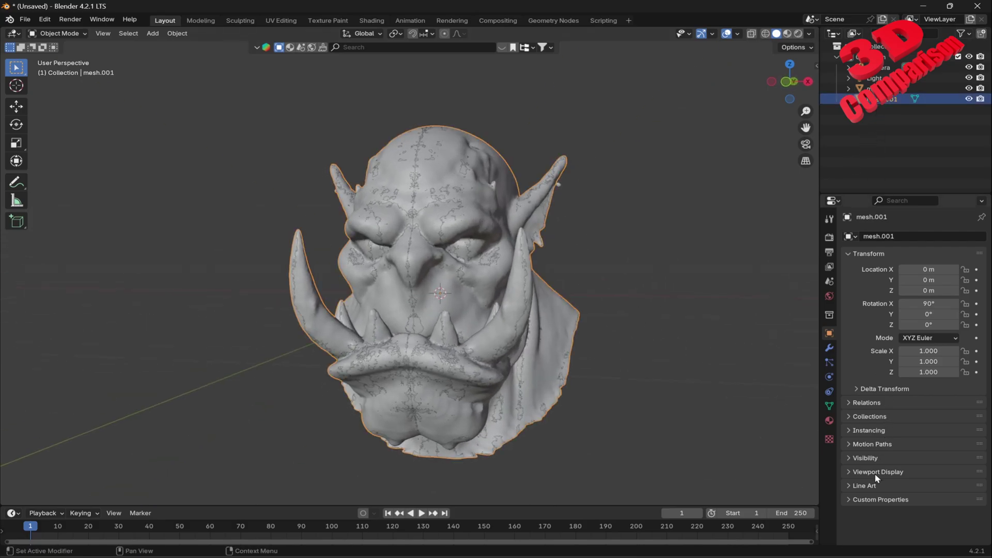
{"action": "left_click", "coordinate": [830, 420]}
{"action": "left_click", "coordinate": [910, 280]}
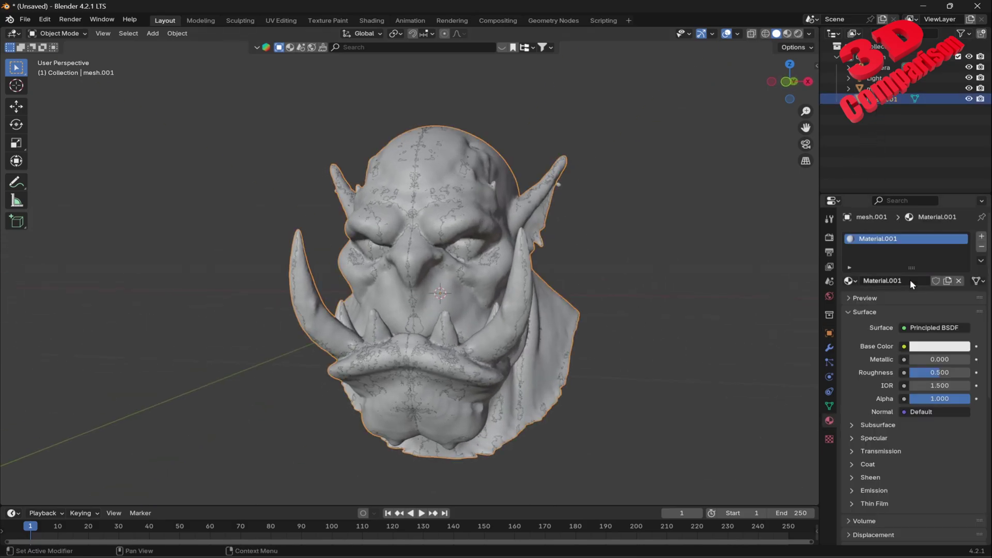
{"action": "left_click", "coordinate": [927, 344]}
{"action": "left_click", "coordinate": [890, 252]}
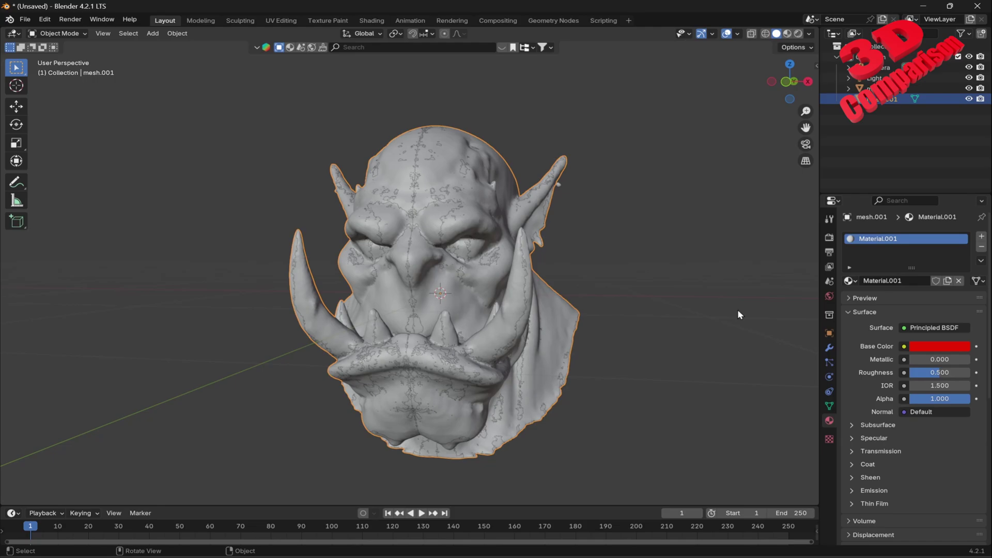
{"action": "left_click", "coordinate": [787, 33]}
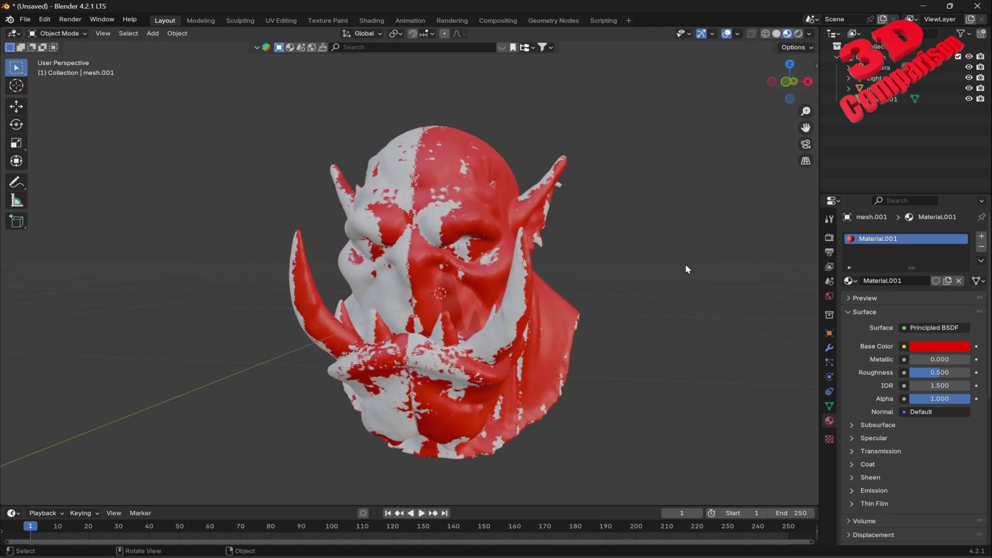
Step: Compare the red copy against the original from front and side, then hide mesh.001
{"action": "middle_click_drag", "start_coordinate": [473, 302], "coordinate": [446, 250]}
{"action": "scroll", "coordinate": [446, 250], "scroll_direction": "up", "scroll_amount": 3}
{"action": "left_click", "coordinate": [444, 216]}
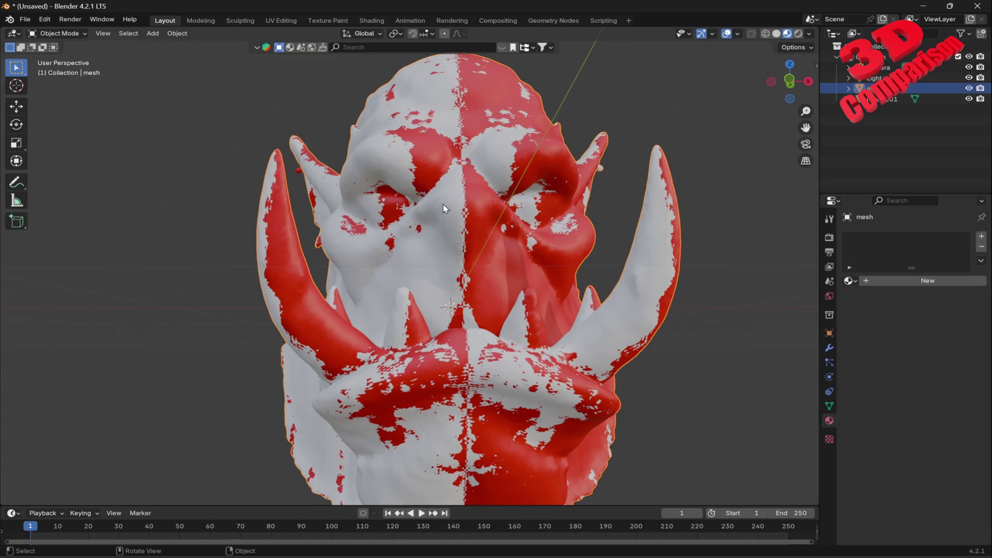
{"action": "middle_click_drag", "start_coordinate": [551, 176], "coordinate": [524, 211]}
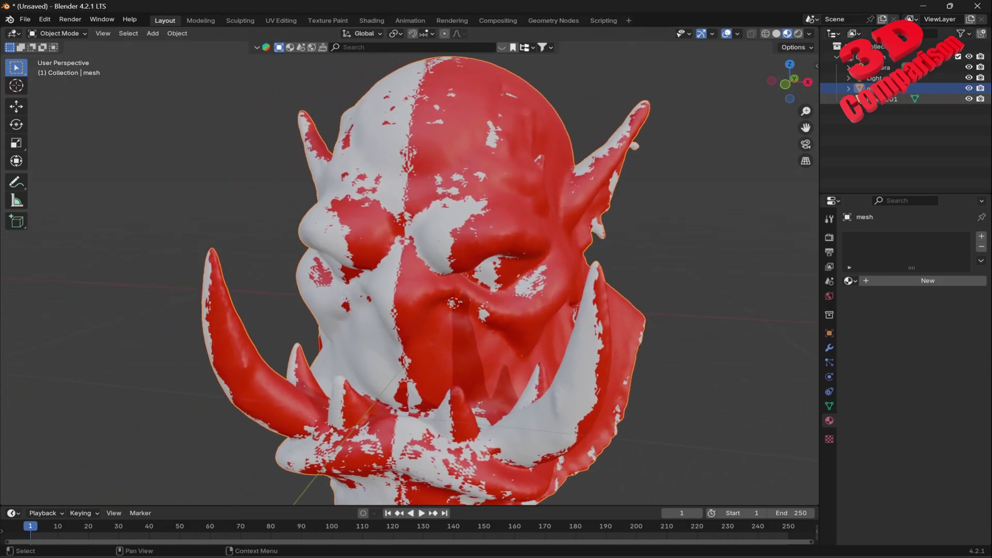
{"action": "left_click", "coordinate": [969, 99]}
Step: Inspect the orc head's wireframe in X-ray, then return to solid shading
{"action": "scroll", "coordinate": [569, 227], "scroll_direction": "down", "scroll_amount": 4}
{"action": "middle_click_drag", "start_coordinate": [565, 246], "coordinate": [549, 228]}
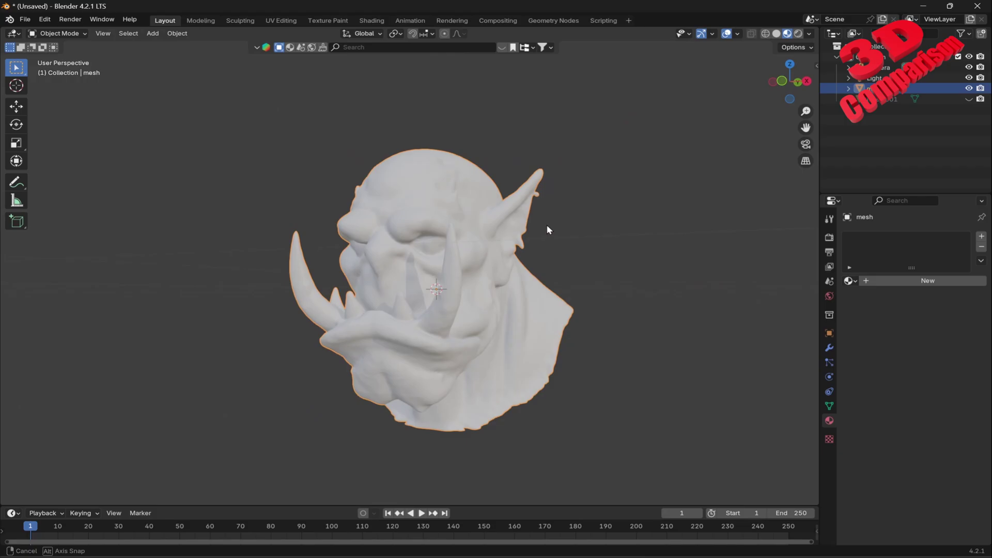
{"action": "scroll", "coordinate": [512, 261], "scroll_direction": "up", "scroll_amount": 5}
{"action": "left_click", "coordinate": [752, 33]}
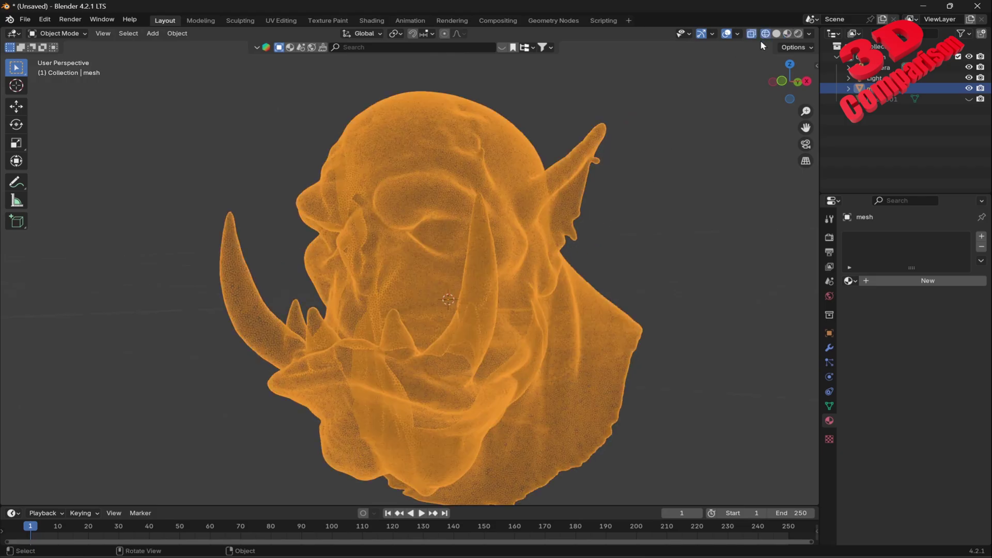
{"action": "scroll", "coordinate": [478, 254], "scroll_direction": "up", "scroll_amount": 8}
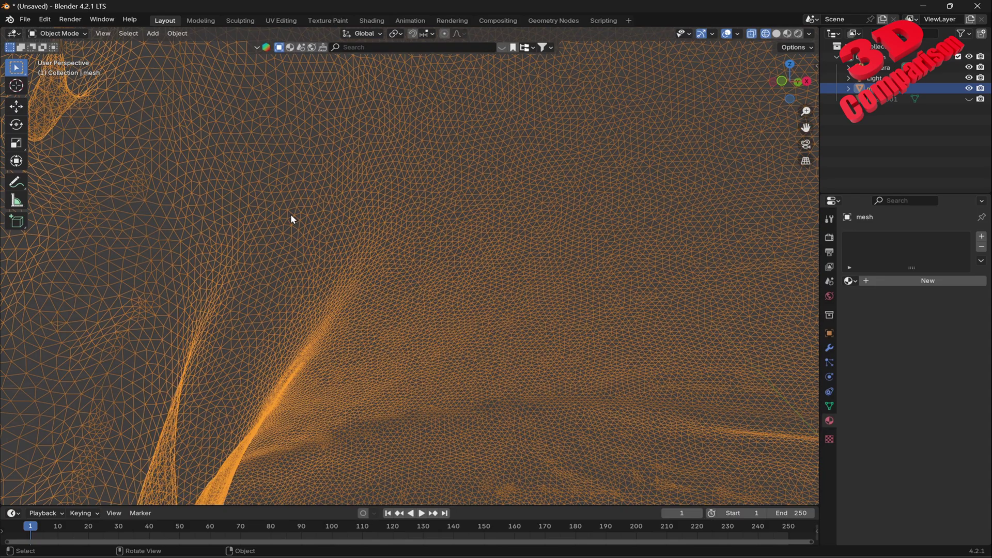
{"action": "scroll", "coordinate": [456, 266], "scroll_direction": "down", "scroll_amount": 7}
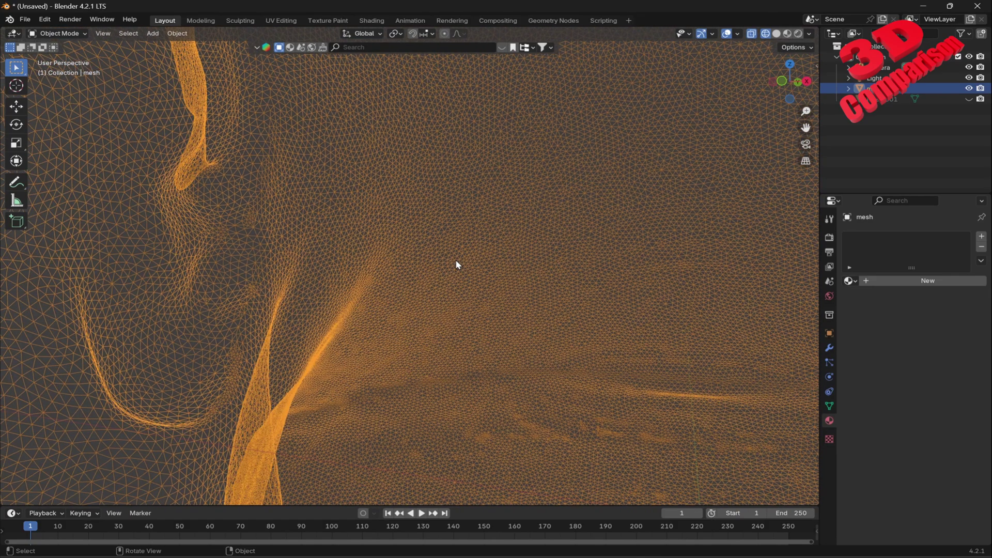
{"action": "left_click", "coordinate": [776, 33]}
{"action": "middle_click_drag", "start_coordinate": [560, 215], "coordinate": [513, 246]}
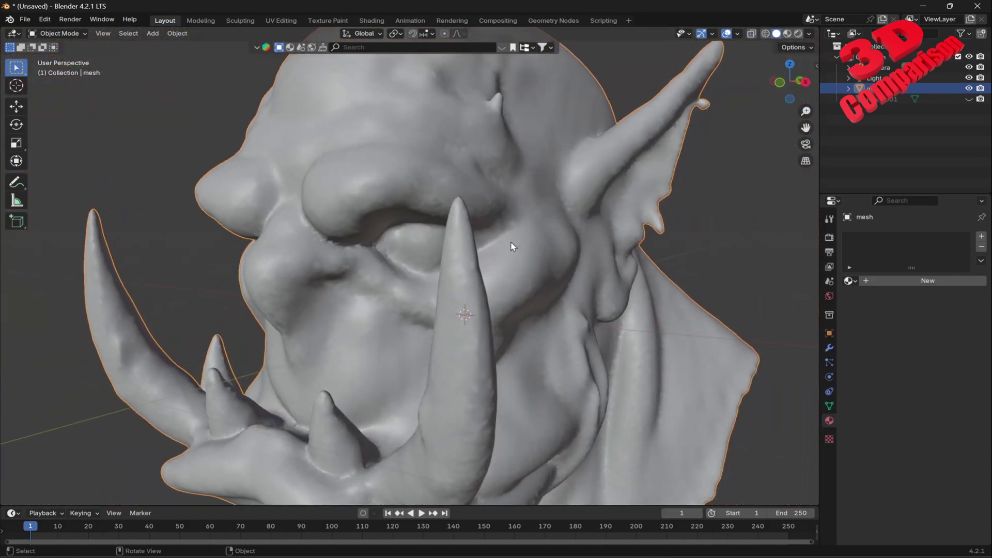
Step: Run Tris to Quads on all geometry in Edit Mode, then return to Object Mode
{"action": "key", "text": "Tab"}
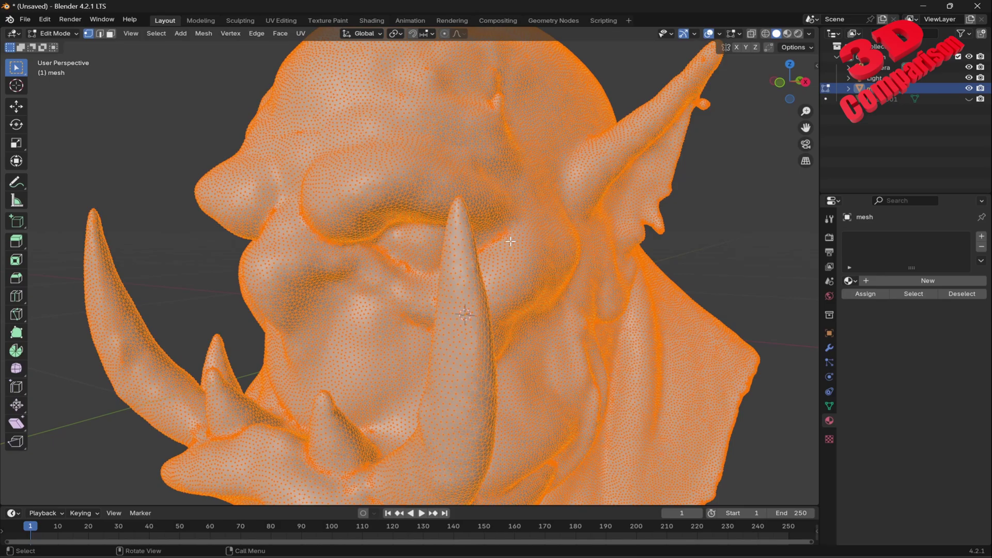
{"action": "key", "text": "F3"}
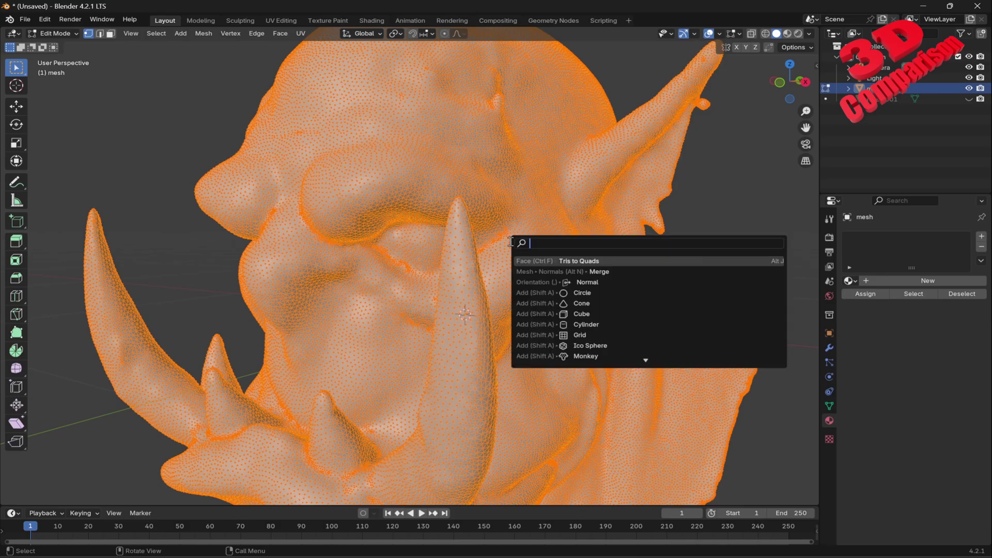
{"action": "left_click", "coordinate": [590, 262]}
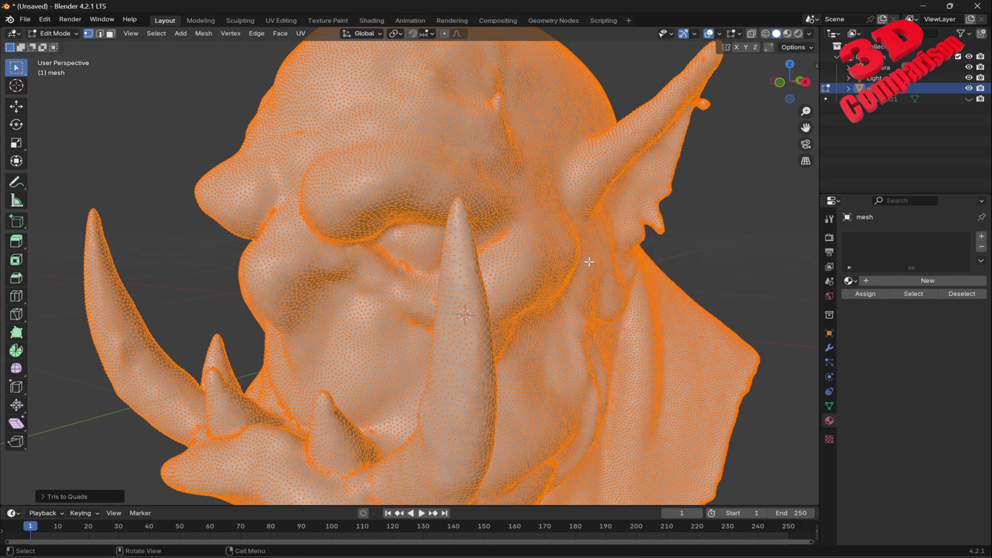
{"action": "scroll", "coordinate": [429, 252], "scroll_direction": "down", "scroll_amount": 2}
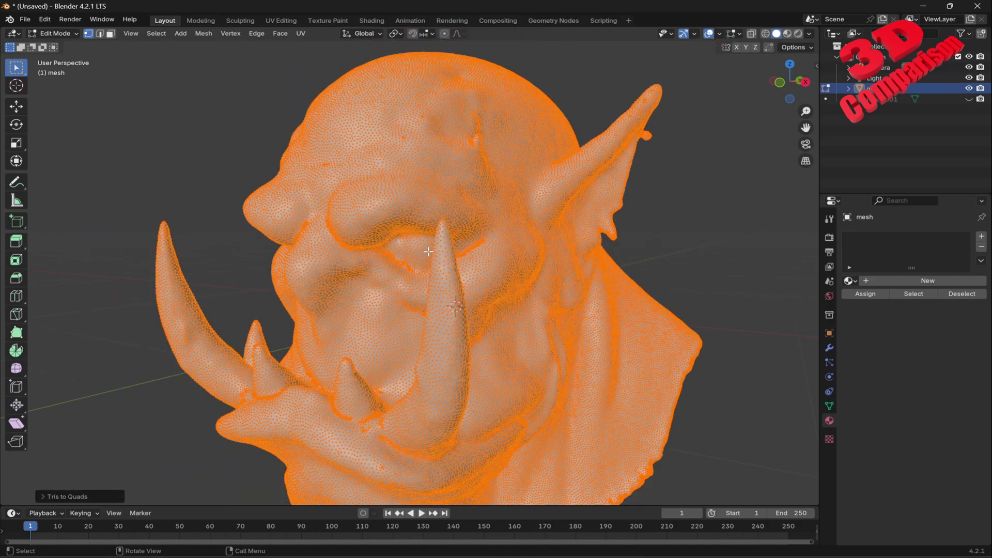
{"action": "key", "text": "Tab"}
{"action": "middle_click_drag", "start_coordinate": [428, 252], "coordinate": [466, 253]}
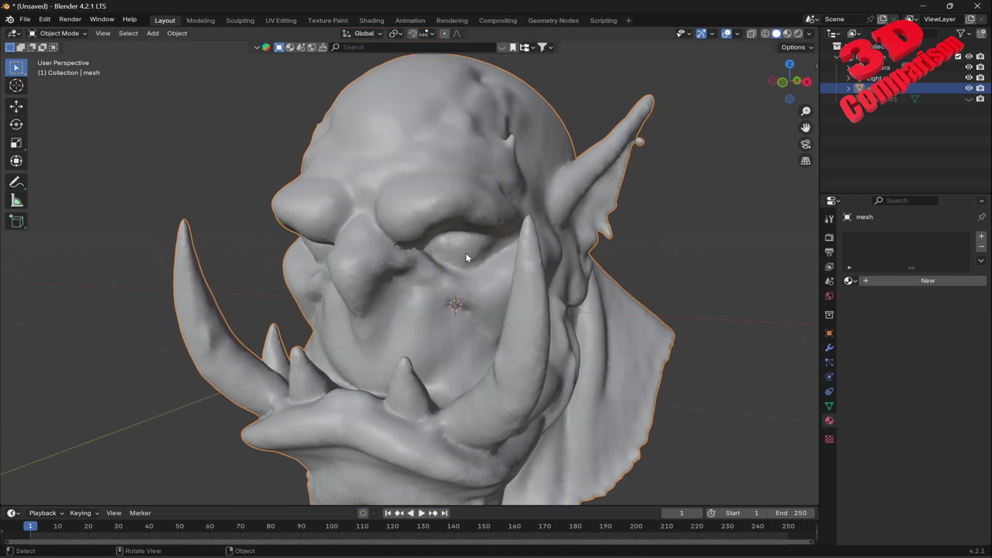
Step: Switch to the Sculpting workspace and enable X-axis symmetry
{"action": "left_click", "coordinate": [239, 20]}
{"action": "scroll", "coordinate": [454, 296], "scroll_direction": "up", "scroll_amount": 2}
{"action": "scroll", "coordinate": [454, 296], "scroll_direction": "up", "scroll_amount": 2}
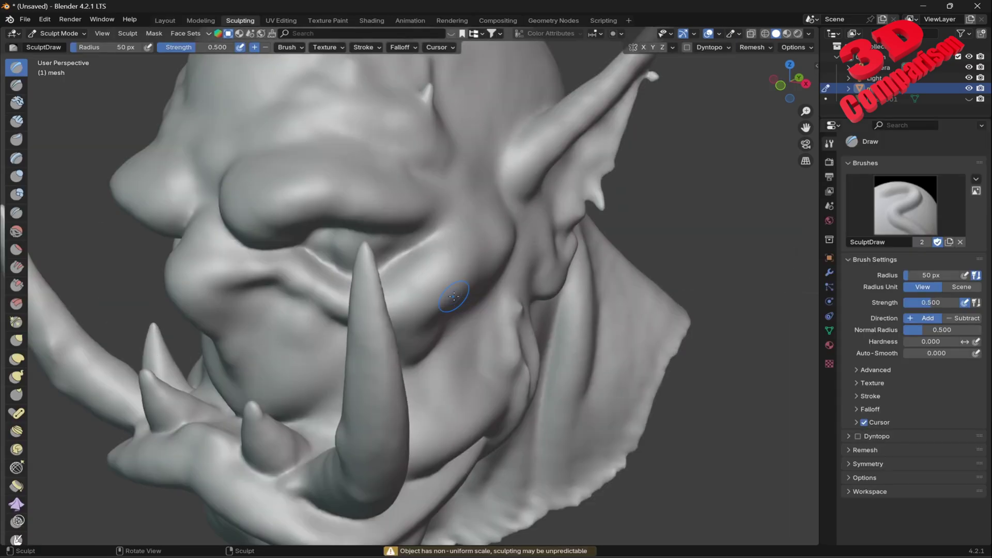
{"action": "mouse_move", "coordinate": [454, 288]}
{"action": "middle_mouse_down"}
{"action": "mouse_move", "coordinate": [476, 232]}
{"action": "mouse_move", "coordinate": [525, 310]}
{"action": "mouse_move", "coordinate": [497, 278]}
{"action": "mouse_move", "coordinate": [504, 271]}
{"action": "middle_mouse_up"}
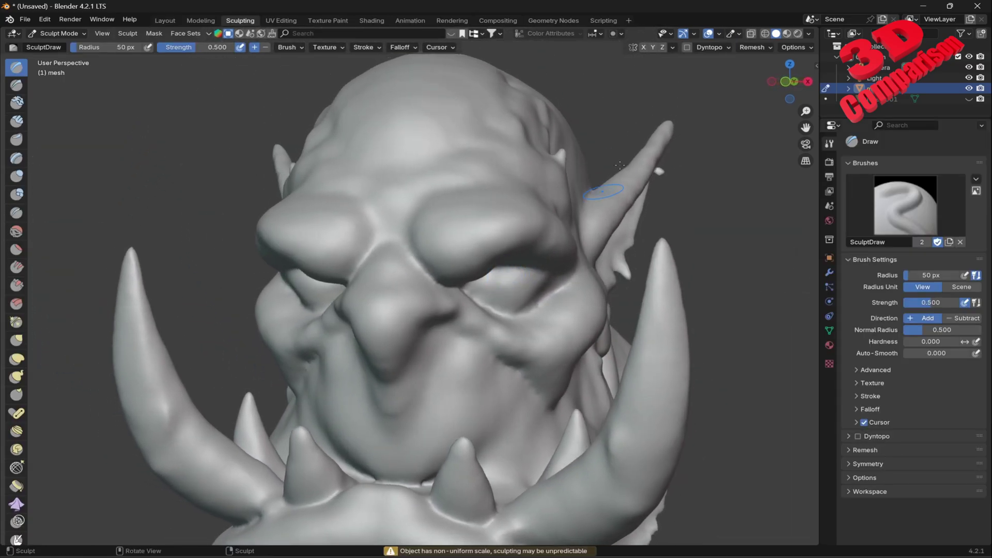
{"action": "left_click", "coordinate": [643, 47]}
{"action": "scroll", "coordinate": [539, 170], "scroll_direction": "down", "scroll_amount": 1}
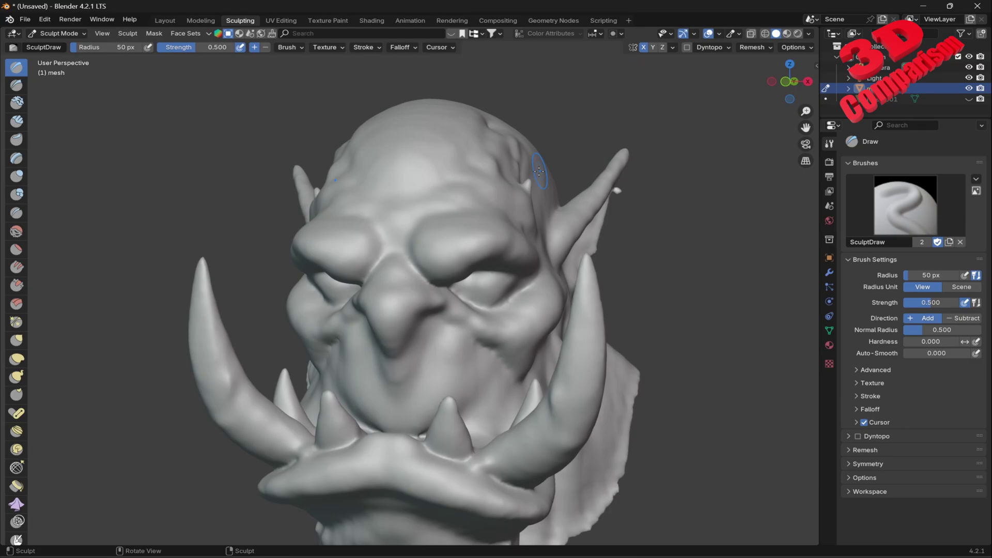
{"action": "mouse_move", "coordinate": [520, 190]}
{"action": "middle_mouse_down"}
{"action": "mouse_move", "coordinate": [478, 194]}
{"action": "mouse_move", "coordinate": [545, 203]}
{"action": "mouse_move", "coordinate": [559, 208]}
{"action": "mouse_move", "coordinate": [553, 219]}
{"action": "mouse_move", "coordinate": [490, 232]}
{"action": "mouse_move", "coordinate": [398, 277]}
{"action": "mouse_move", "coordinate": [480, 252]}
{"action": "mouse_move", "coordinate": [485, 214]}
{"action": "mouse_move", "coordinate": [526, 144]}
{"action": "mouse_move", "coordinate": [490, 177]}
{"action": "middle_mouse_up"}
Step: Smooth over the small lump on the ear tip with the Draw brush
{"action": "scroll", "coordinate": [509, 186], "scroll_direction": "up", "scroll_amount": 5}
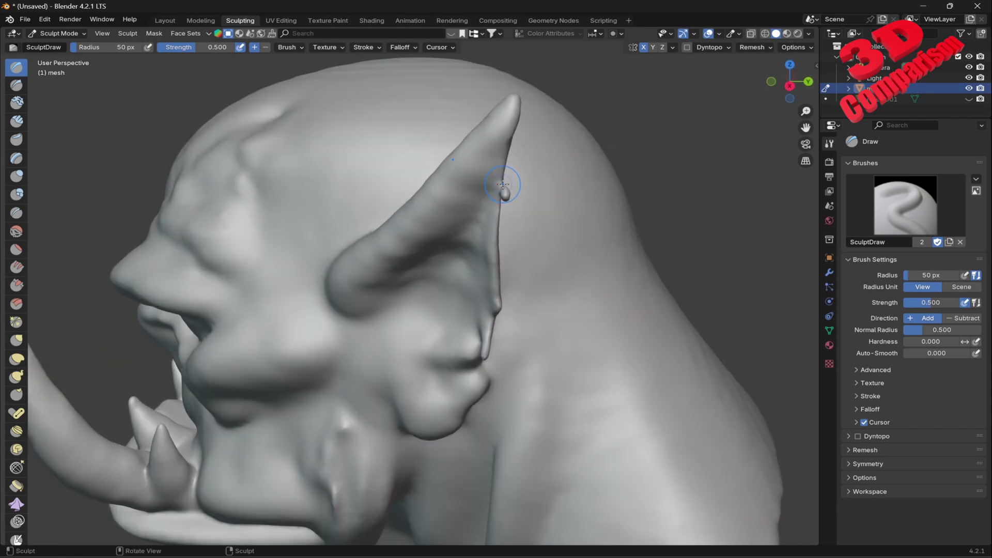
{"action": "mouse_move", "coordinate": [550, 157]}
{"action": "left_mouse_down"}
{"action": "mouse_move", "coordinate": [550, 147]}
{"action": "mouse_move", "coordinate": [542, 152]}
{"action": "left_mouse_up"}
{"action": "scroll", "coordinate": [517, 217], "scroll_direction": "down", "scroll_amount": 6}
{"action": "mouse_move", "coordinate": [517, 243]}
{"action": "middle_mouse_down"}
{"action": "mouse_move", "coordinate": [509, 274]}
{"action": "mouse_move", "coordinate": [558, 265]}
{"action": "middle_mouse_up"}
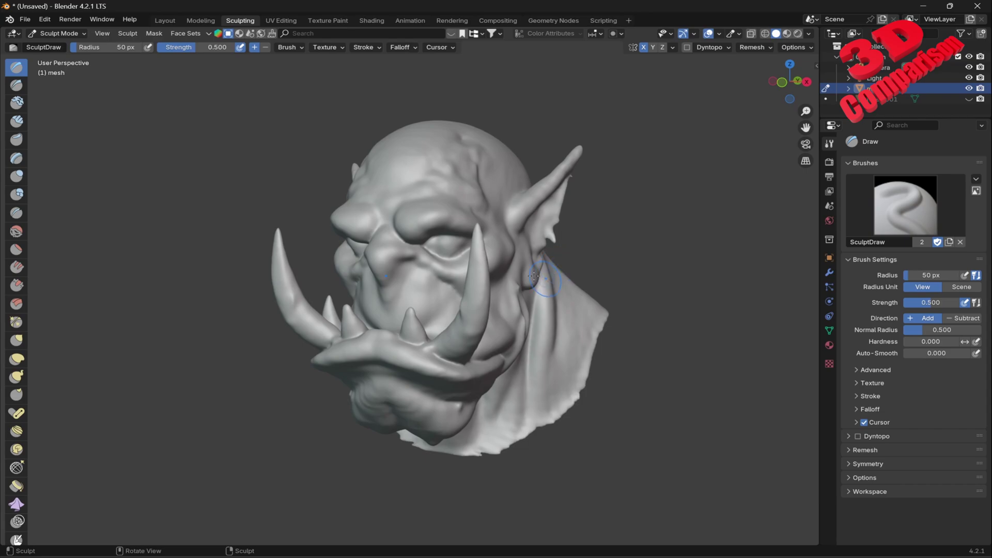
{"action": "mouse_move", "coordinate": [504, 233]}
{"action": "middle_mouse_down"}
{"action": "mouse_move", "coordinate": [504, 254]}
{"action": "mouse_move", "coordinate": [594, 160]}
{"action": "mouse_move", "coordinate": [711, 67]}
{"action": "middle_mouse_up"}
{"action": "scroll", "coordinate": [504, 254], "scroll_direction": "up", "scroll_amount": 3}
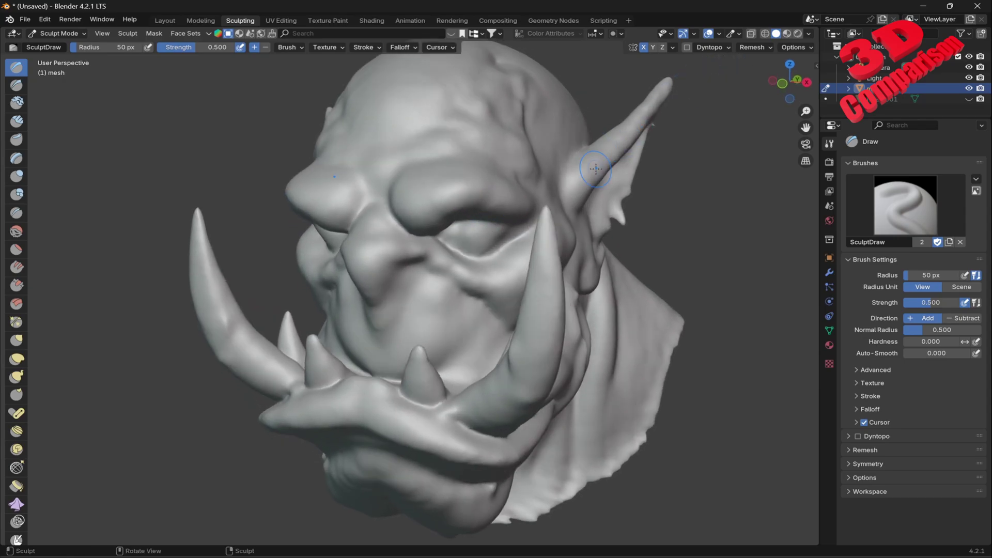
Step: Remesh the orc head at about 0.0055 m voxel size, check the wireframe, and open the asset shelf
{"action": "key", "text": "r"}
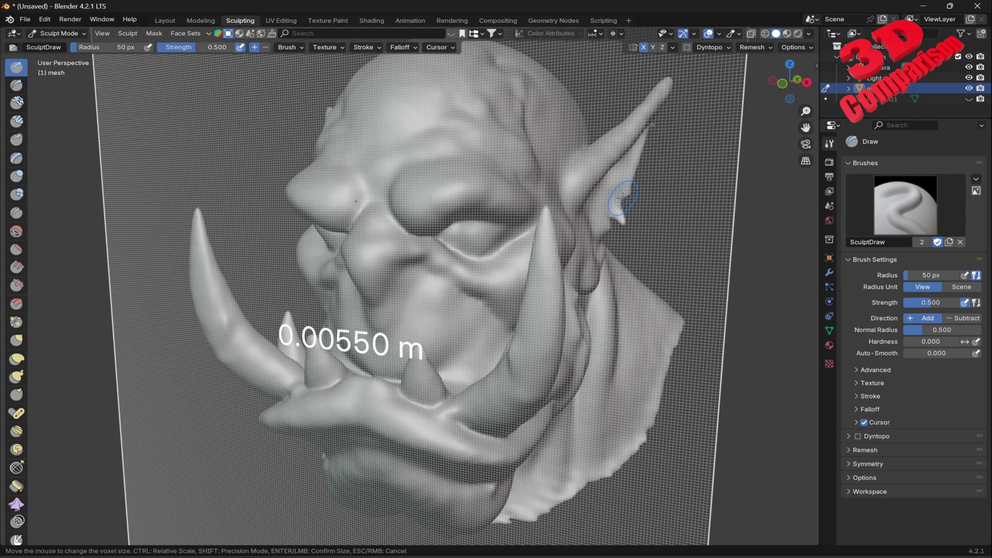
{"action": "left_click", "coordinate": [623, 198]}
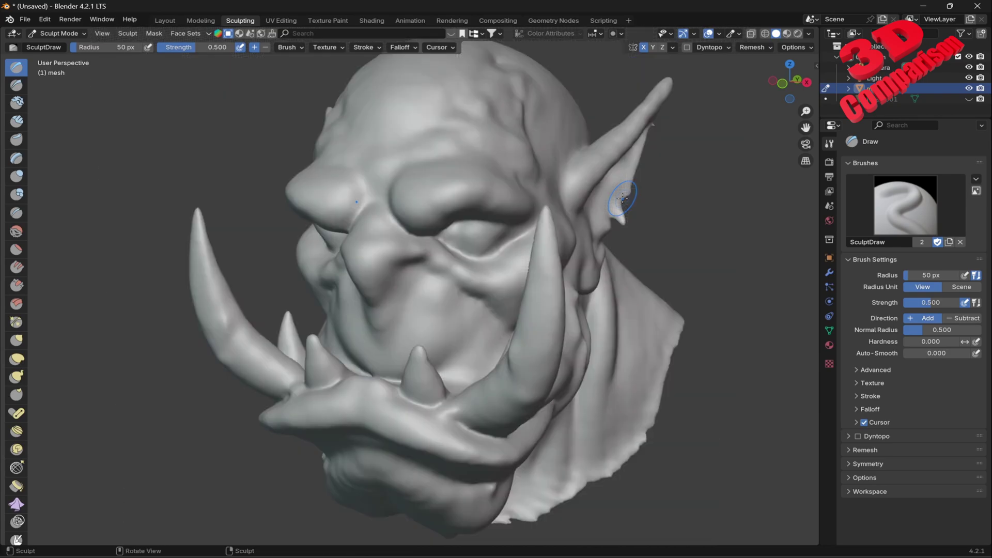
{"action": "left_click", "coordinate": [765, 47]}
{"action": "left_click", "coordinate": [765, 34]}
{"action": "mouse_move", "coordinate": [574, 185]}
{"action": "middle_mouse_down"}
{"action": "mouse_move", "coordinate": [503, 173]}
{"action": "mouse_move", "coordinate": [542, 194]}
{"action": "middle_mouse_up"}
{"action": "left_click", "coordinate": [776, 33]}
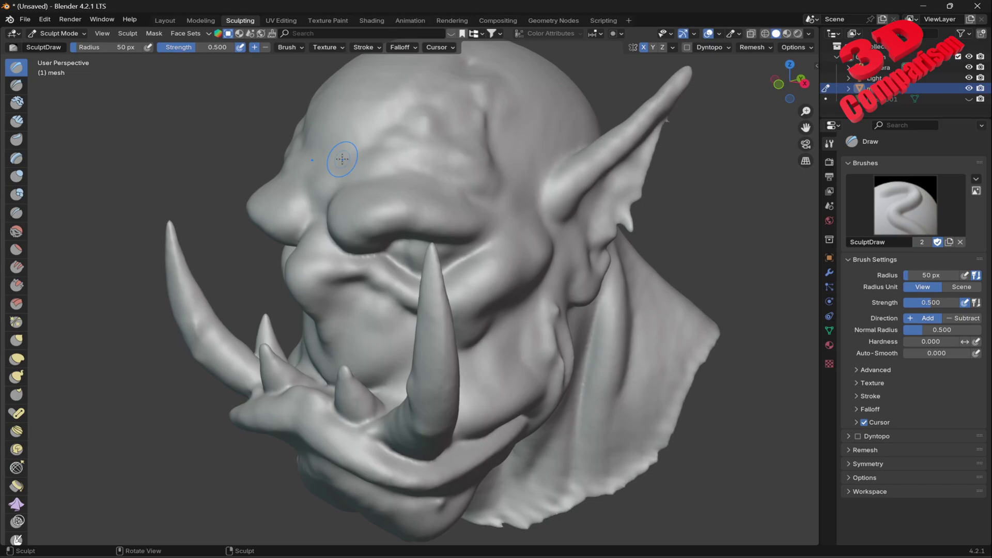
{"action": "left_click", "coordinate": [261, 34]}
Step: Search the brush assets for 'scale' and browse the results
{"action": "left_click", "coordinate": [315, 34]}
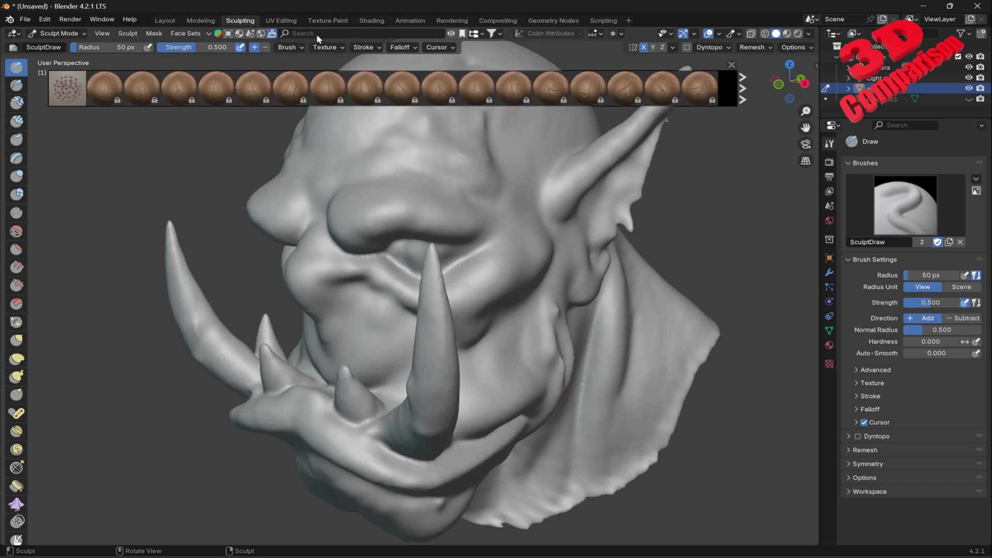
{"action": "left_click", "coordinate": [317, 33]}
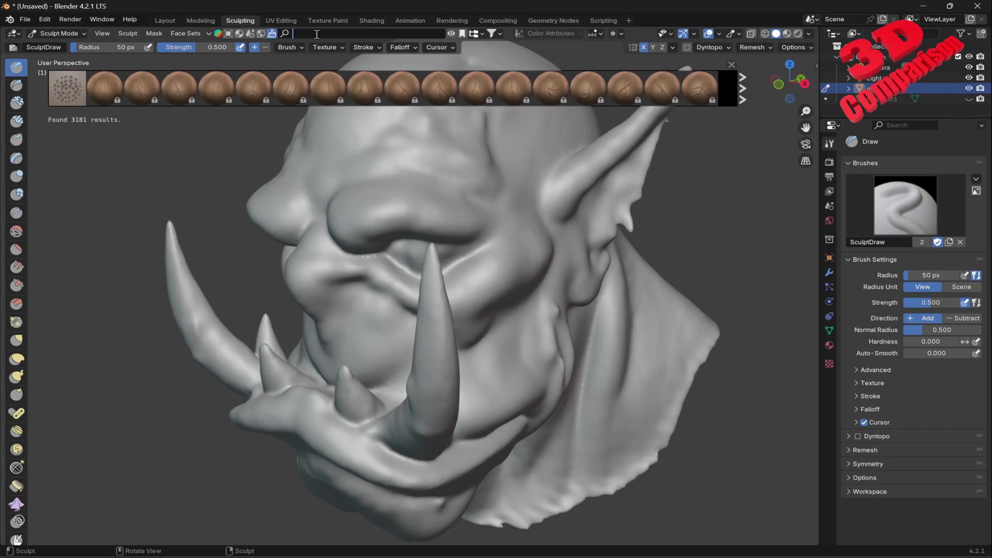
{"action": "type", "text": "scale"}
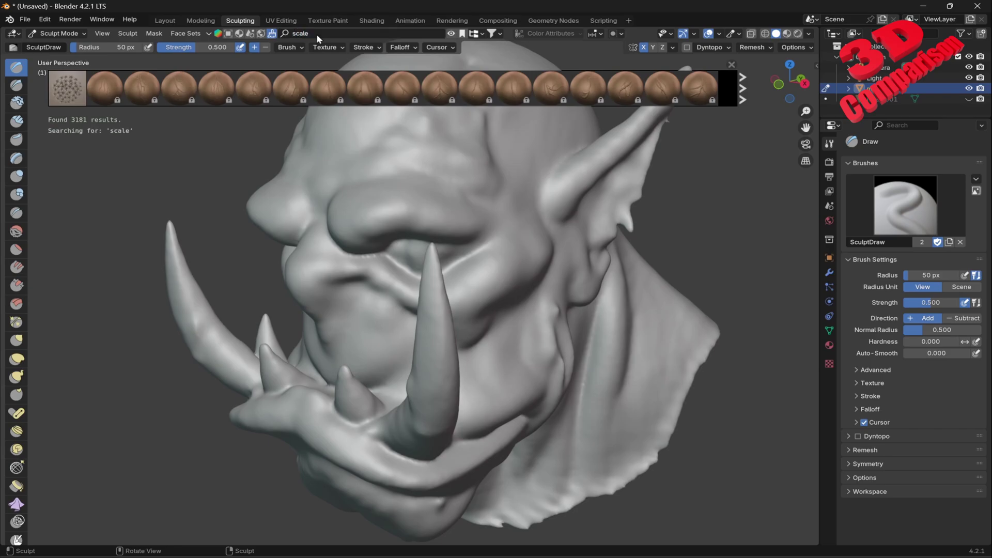
{"action": "mouse_move", "coordinate": [458, 88]}
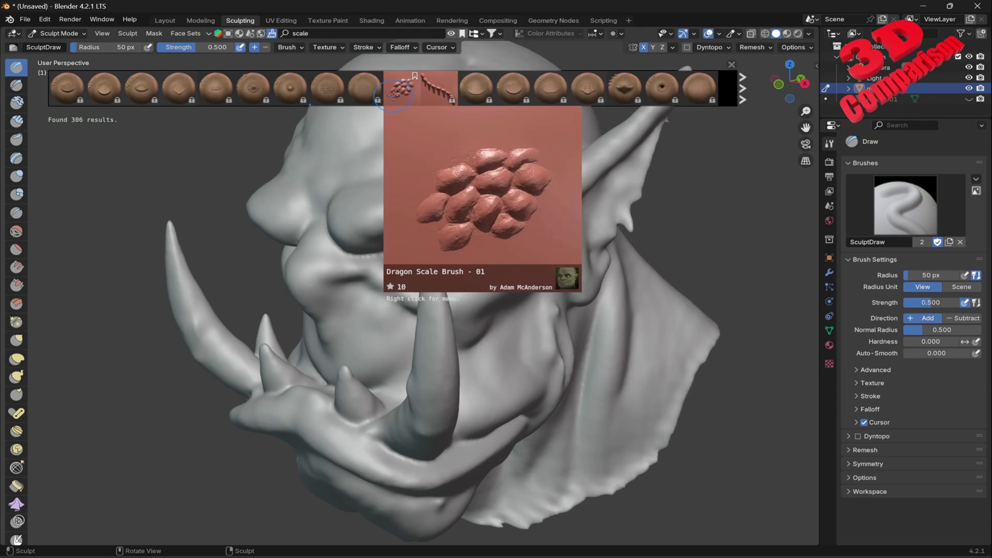
{"action": "scroll", "coordinate": [681, 89], "scroll_direction": "down", "scroll_amount": 3}
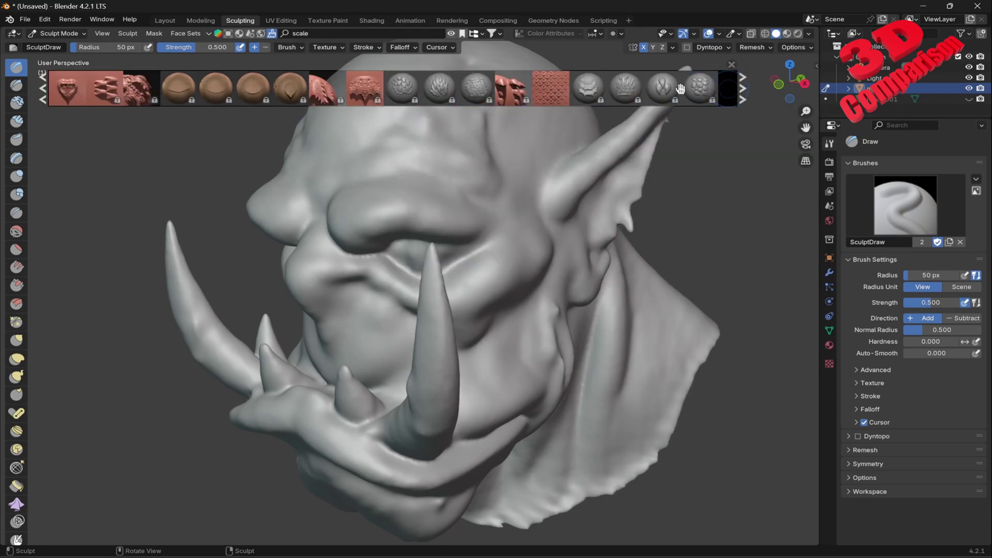
{"action": "mouse_move", "coordinate": [492, 88]}
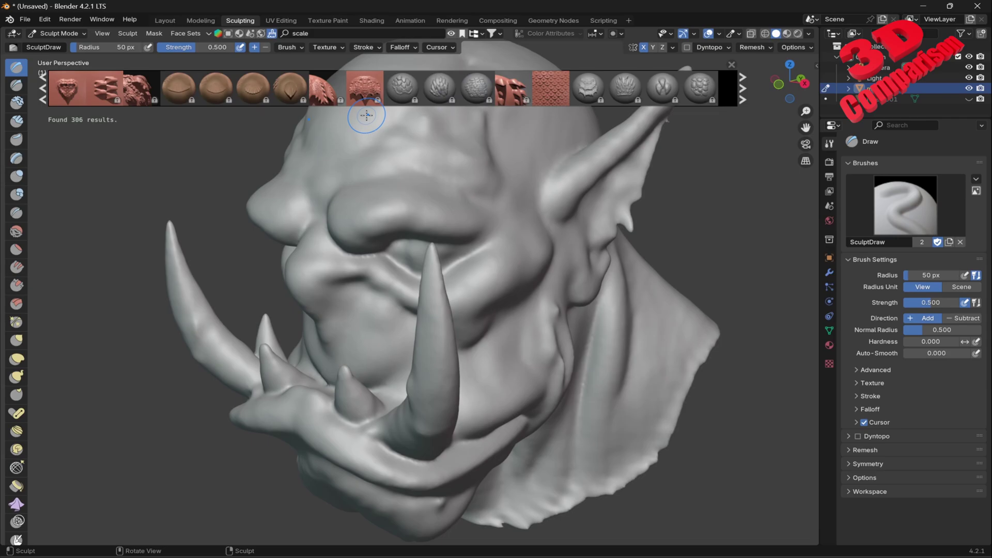
{"action": "mouse_move", "coordinate": [67, 89]}
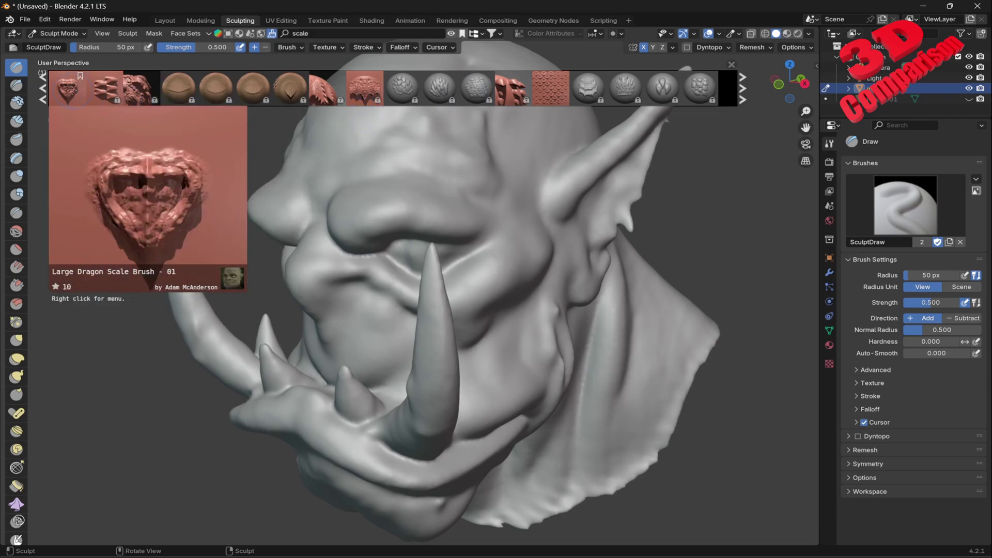
{"action": "mouse_move", "coordinate": [561, 95]}
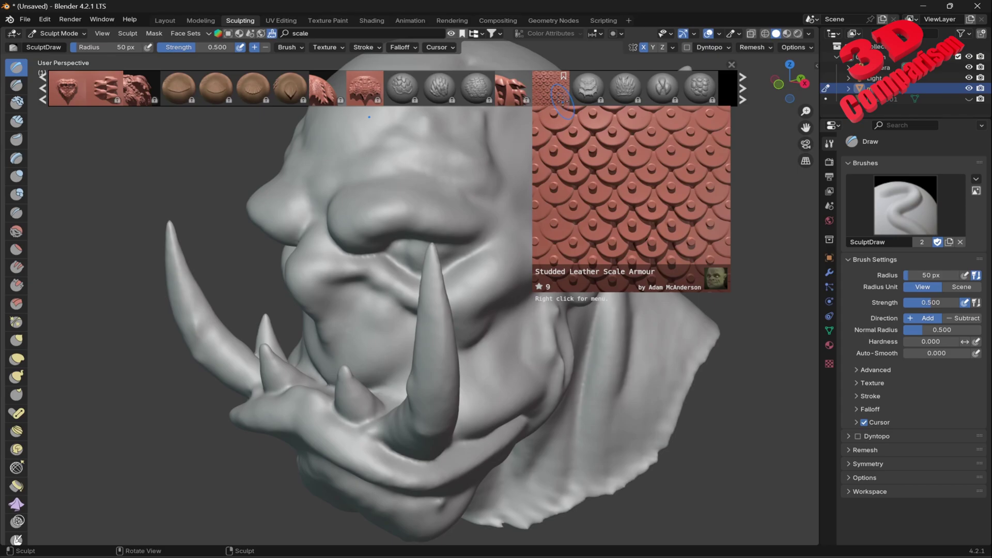
{"action": "scroll", "coordinate": [734, 88], "scroll_direction": "down", "scroll_amount": 1}
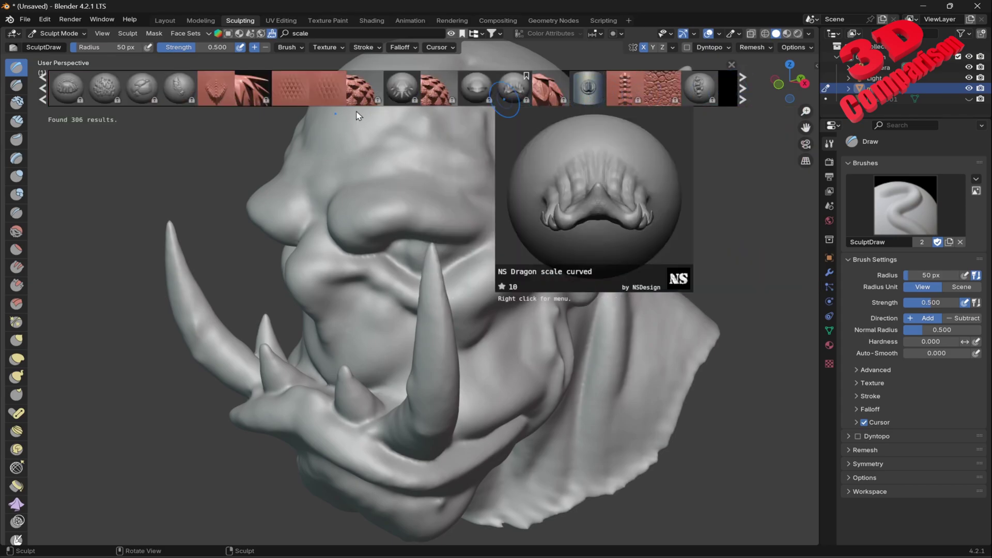
{"action": "mouse_move", "coordinate": [218, 97]}
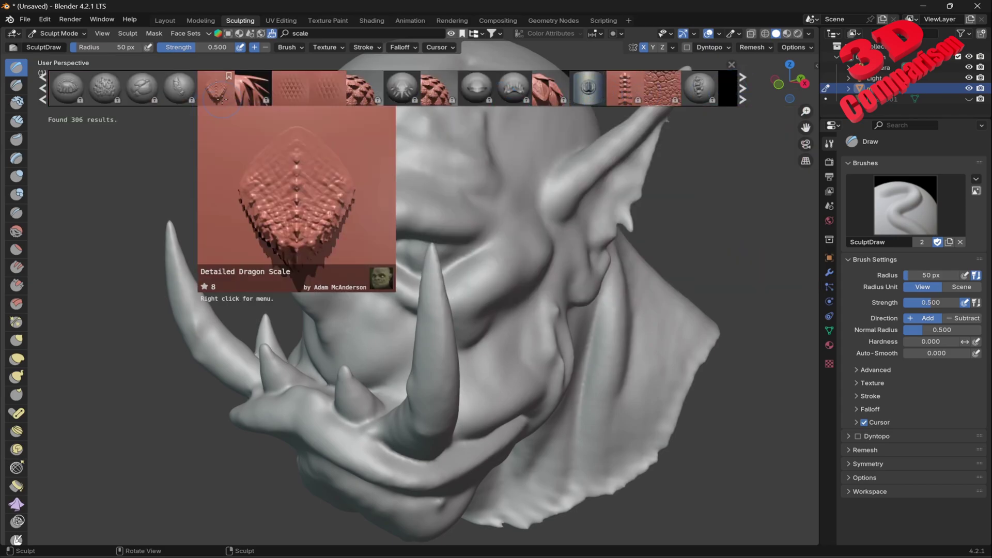
Step: Search for 'reptile', page through the results and pick the Reptile Scale Brush
{"action": "left_click", "coordinate": [319, 33]}
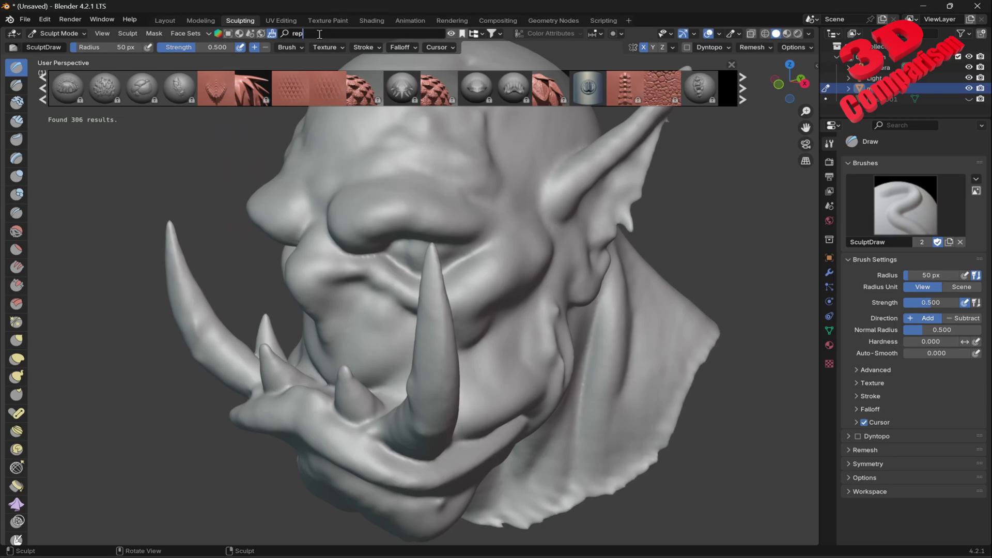
{"action": "type", "text": "reptile"}
{"action": "key", "text": "Return"}
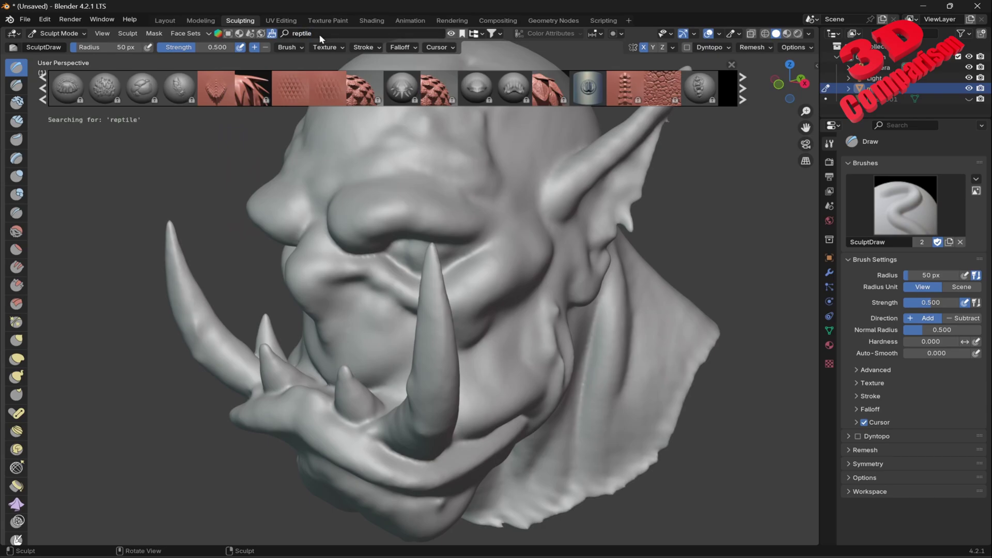
{"action": "left_click", "coordinate": [744, 88]}
{"action": "left_click", "coordinate": [744, 88]}
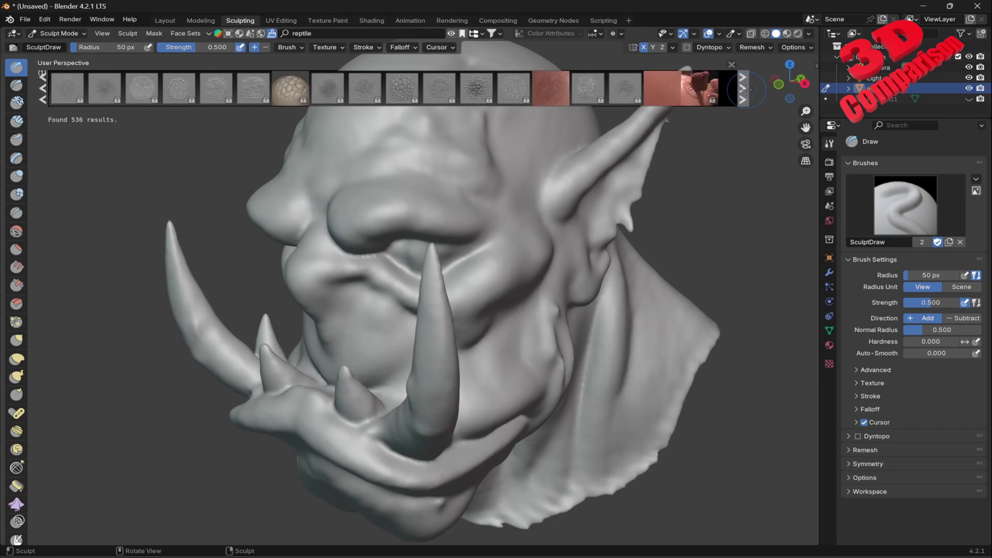
{"action": "left_click", "coordinate": [551, 88]}
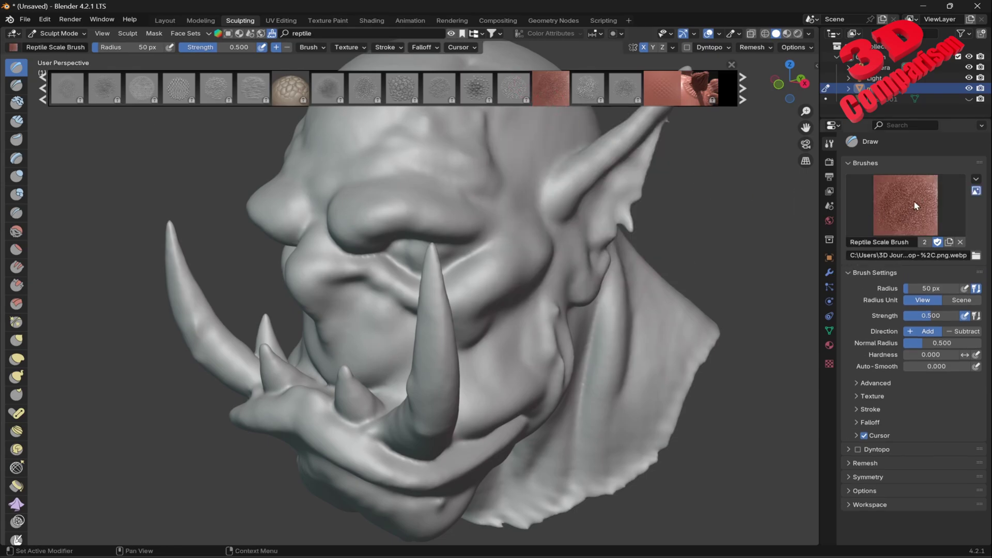
Step: Download Snake Scale Brush - 01 and try a test stroke on the head
{"action": "left_click", "coordinate": [655, 89]}
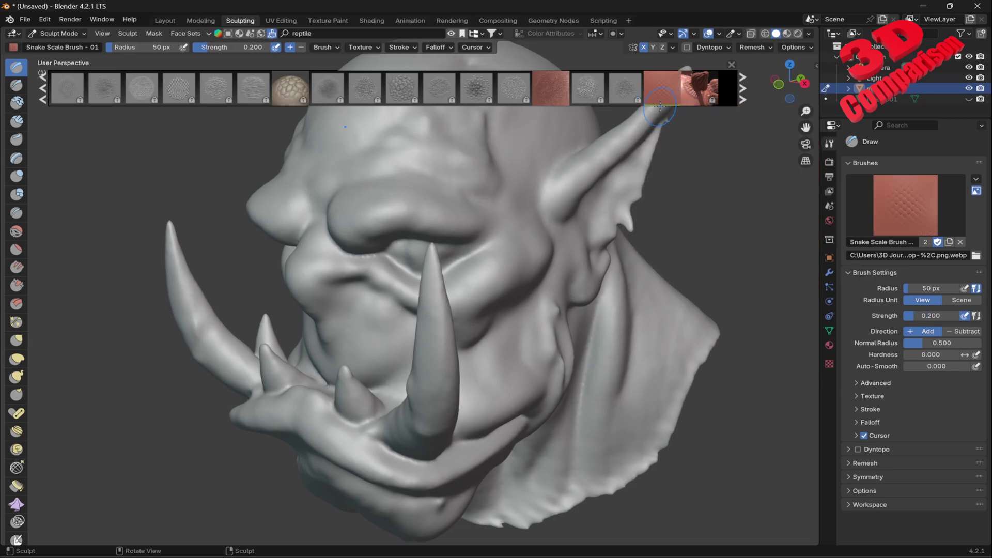
{"action": "scroll", "coordinate": [488, 198], "scroll_direction": "down", "scroll_amount": 2}
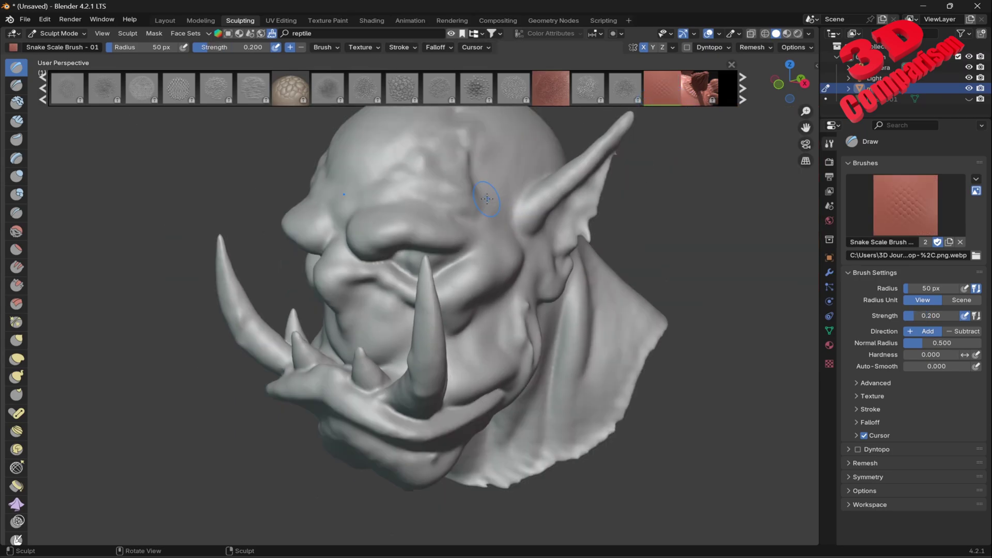
{"action": "left_click_drag", "start_coordinate": [498, 201], "coordinate": [505, 192]}
{"action": "mouse_move", "coordinate": [530, 165]}
{"action": "middle_mouse_down"}
{"action": "mouse_move", "coordinate": [513, 196]}
{"action": "mouse_move", "coordinate": [440, 206]}
{"action": "middle_mouse_up"}
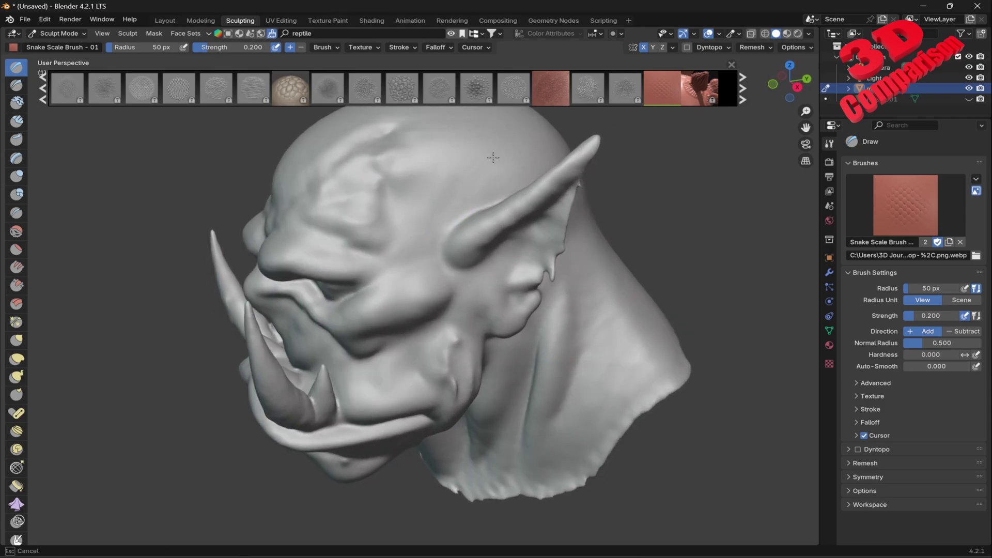
{"action": "scroll", "coordinate": [450, 207], "scroll_direction": "up", "scroll_amount": 4}
{"action": "scroll", "coordinate": [463, 196], "scroll_direction": "down", "scroll_amount": 2}
{"action": "scroll", "coordinate": [471, 194], "scroll_direction": "down", "scroll_amount": 1}
{"action": "scroll", "coordinate": [472, 194], "scroll_direction": "down", "scroll_amount": 3}
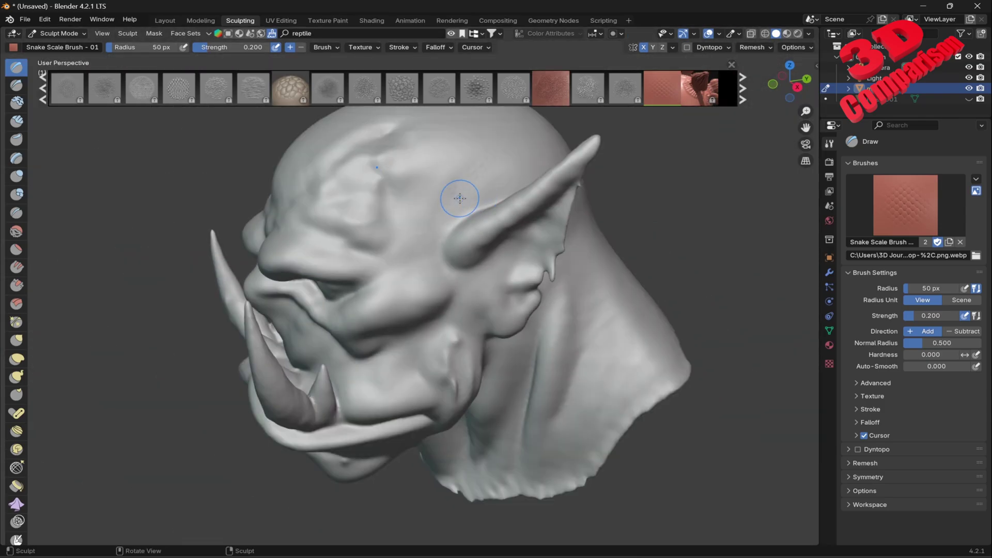
{"action": "middle_click_drag", "start_coordinate": [454, 195], "coordinate": [494, 191]}
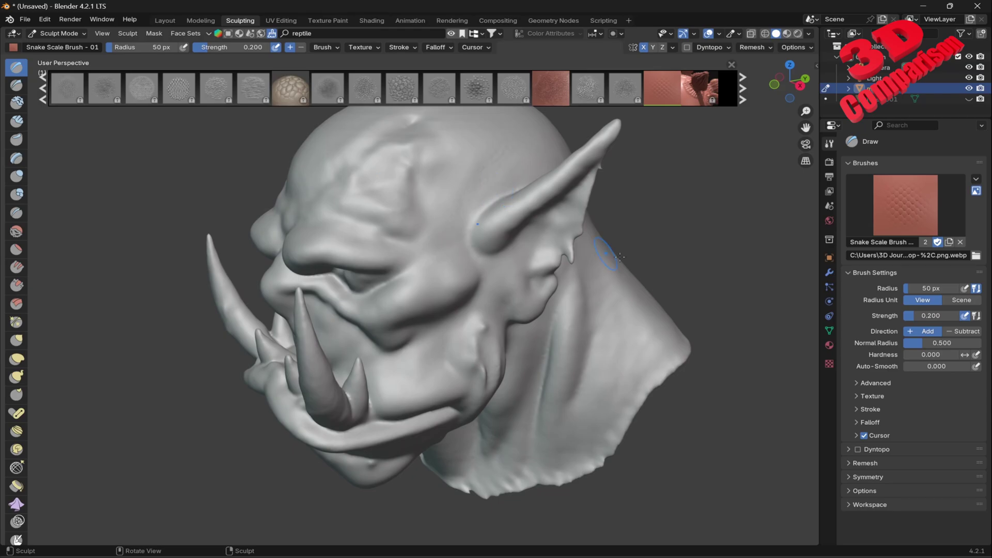
Step: Raise brush strength to 0.596, stamp a large forehead patch, then undo it
{"action": "left_click_drag", "start_coordinate": [224, 51], "coordinate": [254, 50]}
{"action": "mouse_move", "coordinate": [443, 215]}
{"action": "left_mouse_down"}
{"action": "mouse_move", "coordinate": [495, 161]}
{"action": "mouse_move", "coordinate": [493, 187]}
{"action": "left_mouse_up"}
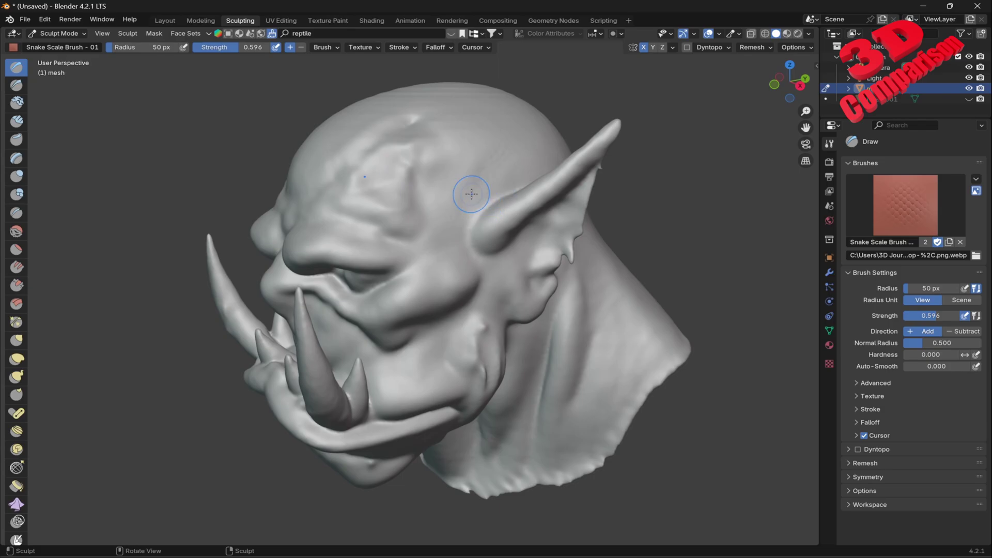
{"action": "key", "text": "f"}
{"action": "left_click", "coordinate": [615, 196]}
{"action": "left_click_drag", "start_coordinate": [460, 202], "coordinate": [472, 190]}
{"action": "mouse_move", "coordinate": [471, 190]}
{"action": "middle_mouse_down"}
{"action": "mouse_move", "coordinate": [455, 202]}
{"action": "mouse_move", "coordinate": [461, 208]}
{"action": "middle_mouse_up"}
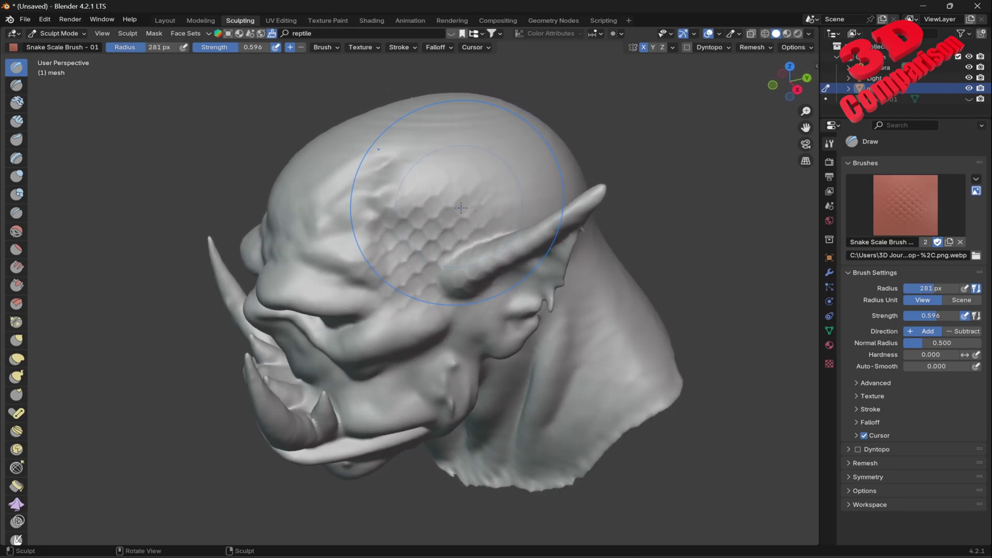
{"action": "key", "text": "ctrl+z"}
{"action": "scroll", "coordinate": [462, 175], "scroll_direction": "up", "scroll_amount": 4}
{"action": "scroll", "coordinate": [483, 171], "scroll_direction": "down", "scroll_amount": 4}
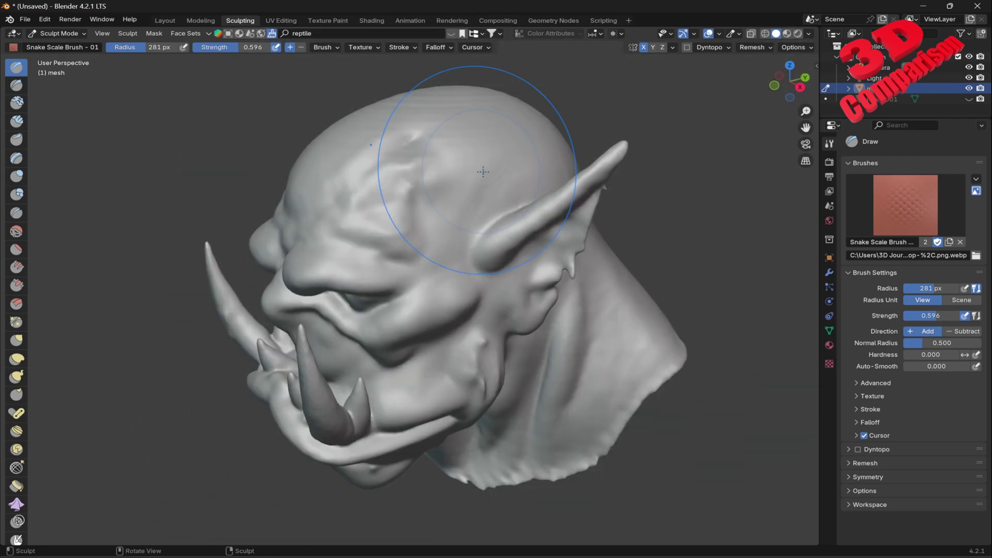
{"action": "middle_click_drag", "start_coordinate": [484, 171], "coordinate": [468, 185]}
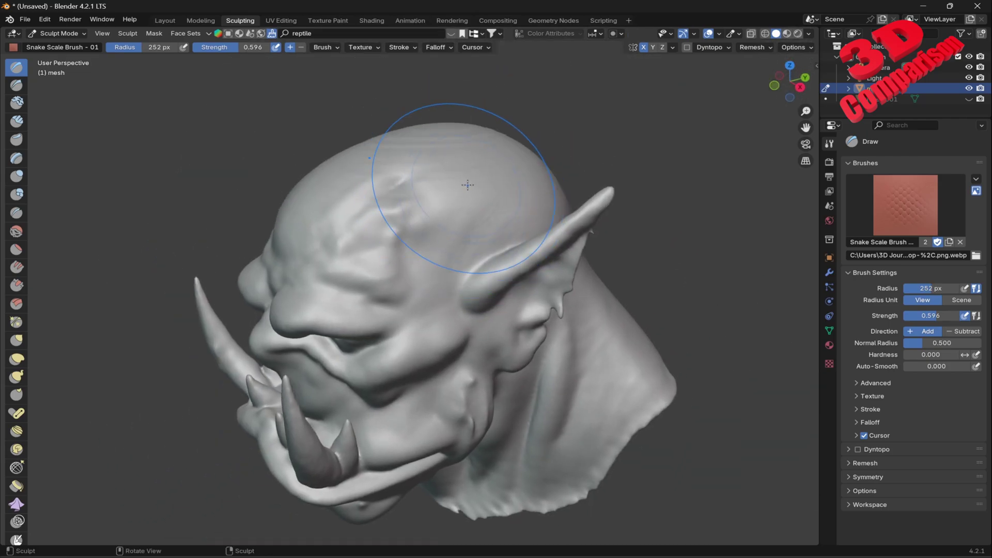
Step: Set the Snake Scale brush to 163 px and stamp scales across the top of the head
{"action": "key", "text": "p"}
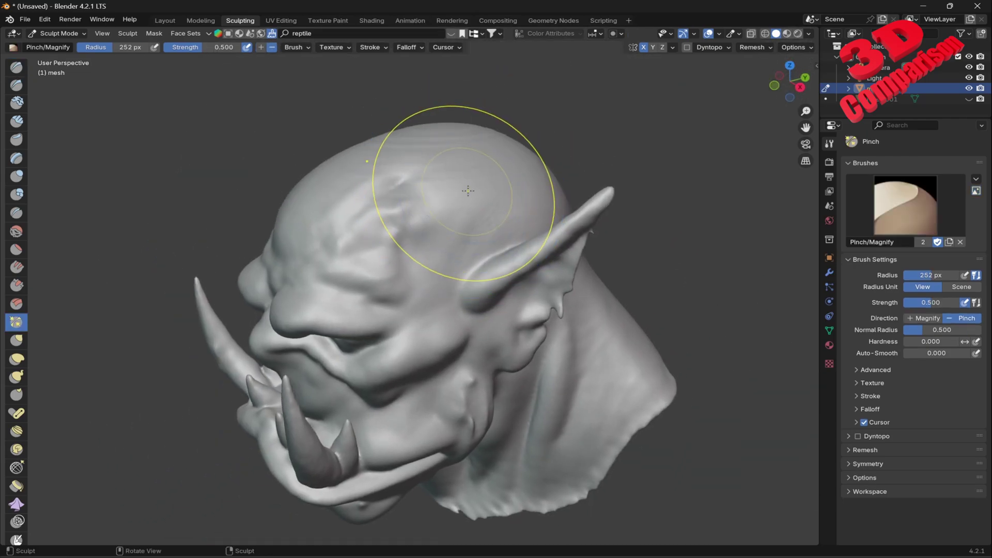
{"action": "left_click", "coordinate": [16, 67]}
{"action": "key", "text": "f"}
{"action": "left_click", "coordinate": [447, 215]}
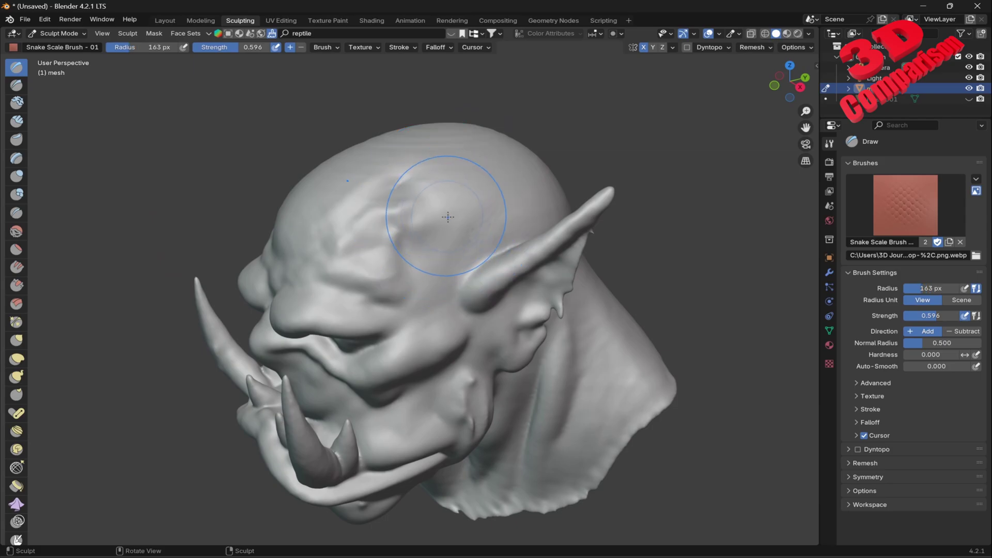
{"action": "mouse_move", "coordinate": [448, 215]}
{"action": "left_mouse_down"}
{"action": "mouse_move", "coordinate": [498, 171]}
{"action": "mouse_move", "coordinate": [517, 183]}
{"action": "mouse_move", "coordinate": [449, 58]}
{"action": "left_mouse_up"}
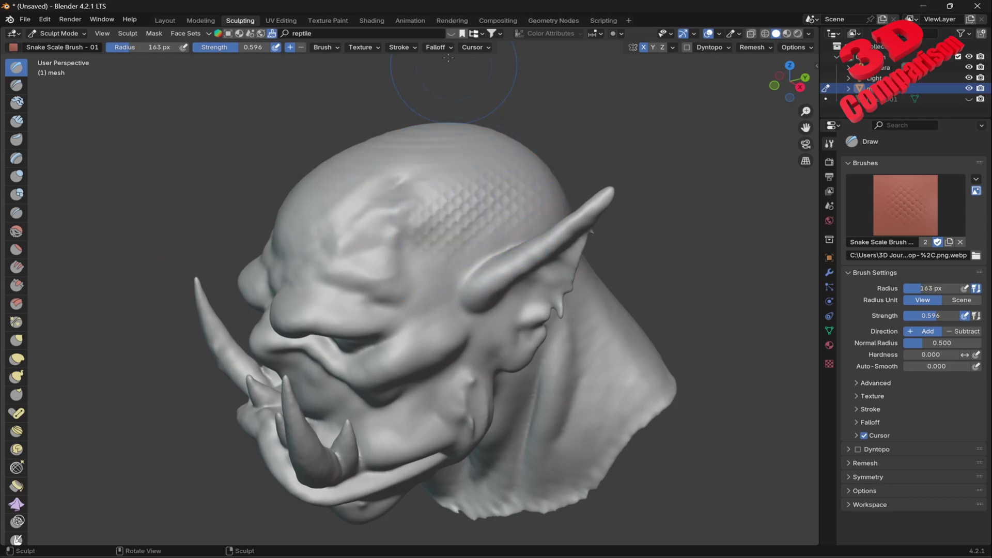
Step: Load the Reptile Scale Brush and paint two strokes of rough texture over the forehead
{"action": "left_click", "coordinate": [451, 34]}
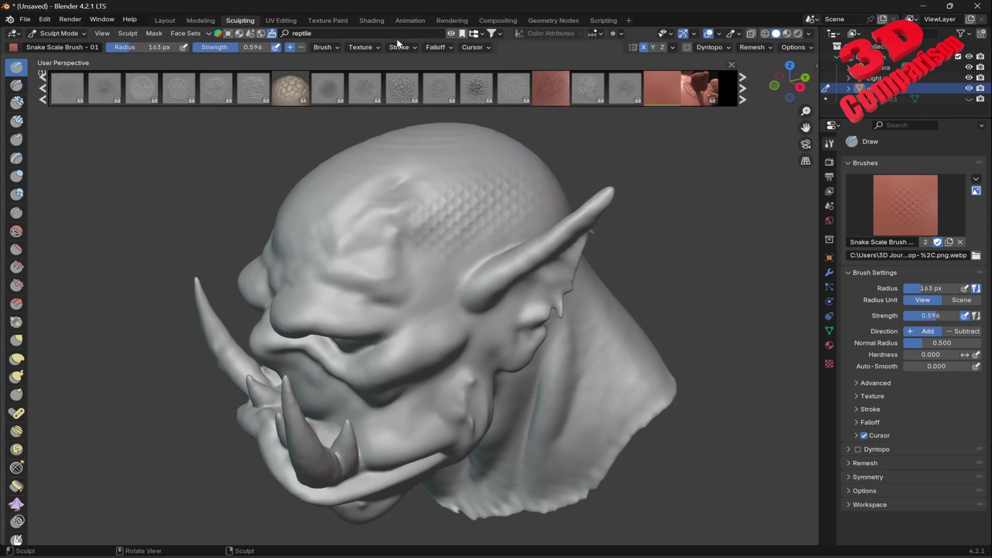
{"action": "left_click", "coordinate": [551, 96]}
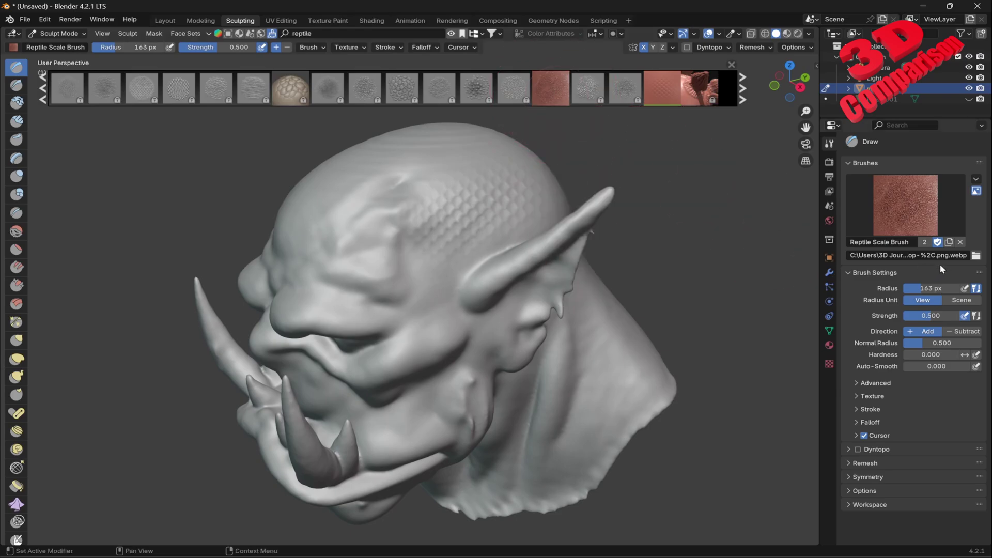
{"action": "middle_click_drag", "start_coordinate": [509, 217], "coordinate": [476, 228]}
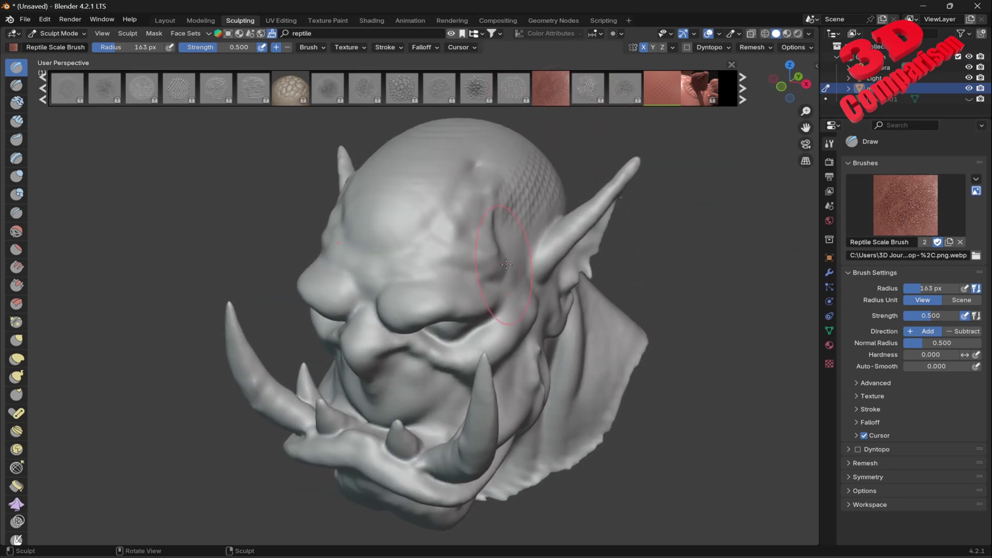
{"action": "mouse_move", "coordinate": [475, 228]}
{"action": "left_mouse_down"}
{"action": "mouse_move", "coordinate": [430, 211]}
{"action": "mouse_move", "coordinate": [443, 238]}
{"action": "mouse_move", "coordinate": [425, 259]}
{"action": "mouse_move", "coordinate": [414, 207]}
{"action": "mouse_move", "coordinate": [373, 203]}
{"action": "mouse_move", "coordinate": [393, 228]}
{"action": "mouse_move", "coordinate": [462, 183]}
{"action": "mouse_move", "coordinate": [451, 243]}
{"action": "left_mouse_up"}
{"action": "mouse_move", "coordinate": [433, 207]}
{"action": "middle_mouse_down"}
{"action": "mouse_move", "coordinate": [528, 229]}
{"action": "mouse_move", "coordinate": [505, 225]}
{"action": "mouse_move", "coordinate": [481, 267]}
{"action": "middle_mouse_up"}
{"action": "scroll", "coordinate": [455, 285], "scroll_direction": "up", "scroll_amount": 3}
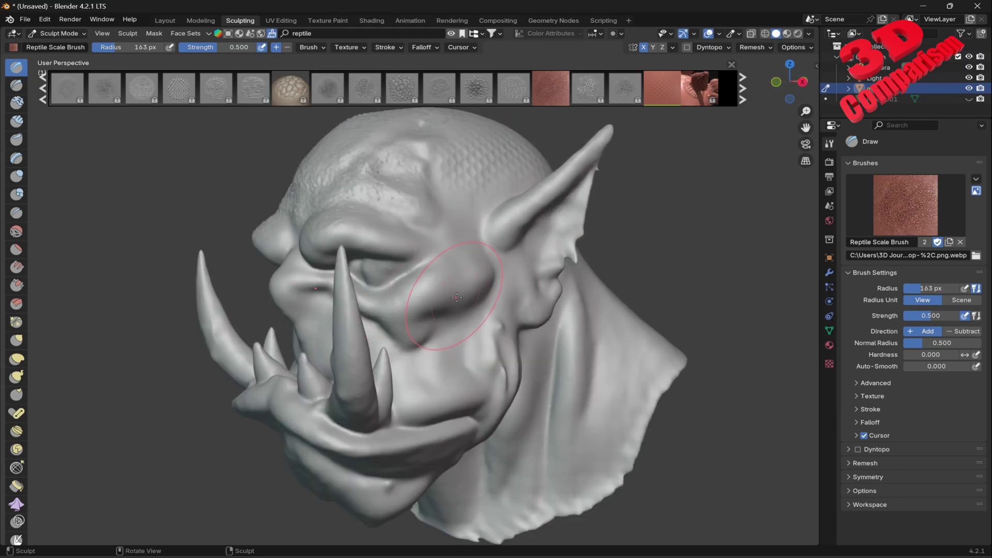
{"action": "scroll", "coordinate": [436, 299], "scroll_direction": "down", "scroll_amount": 2}
{"action": "middle_click_drag", "start_coordinate": [436, 299], "coordinate": [649, 280]}
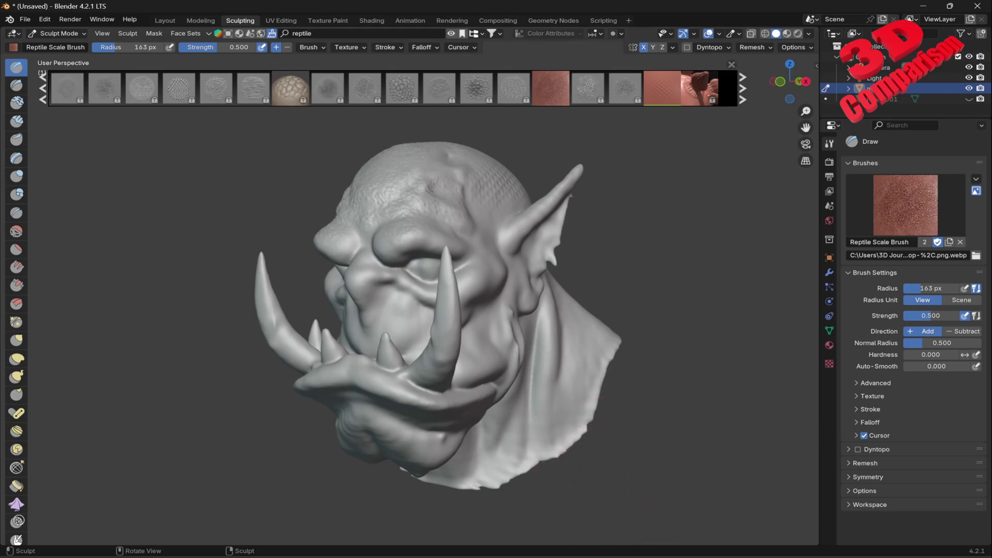
Step: Bring the CSM viewer back and orbit the orc sculpt to its back, then a three-quarter view
{"action": "mouse_move", "coordinate": [573, 557]}
{"action": "left_click", "coordinate": [597, 504]}
{"action": "mouse_move", "coordinate": [553, 341]}
{"action": "left_mouse_down"}
{"action": "mouse_move", "coordinate": [300, 335]}
{"action": "mouse_move", "coordinate": [439, 330]}
{"action": "left_mouse_up"}
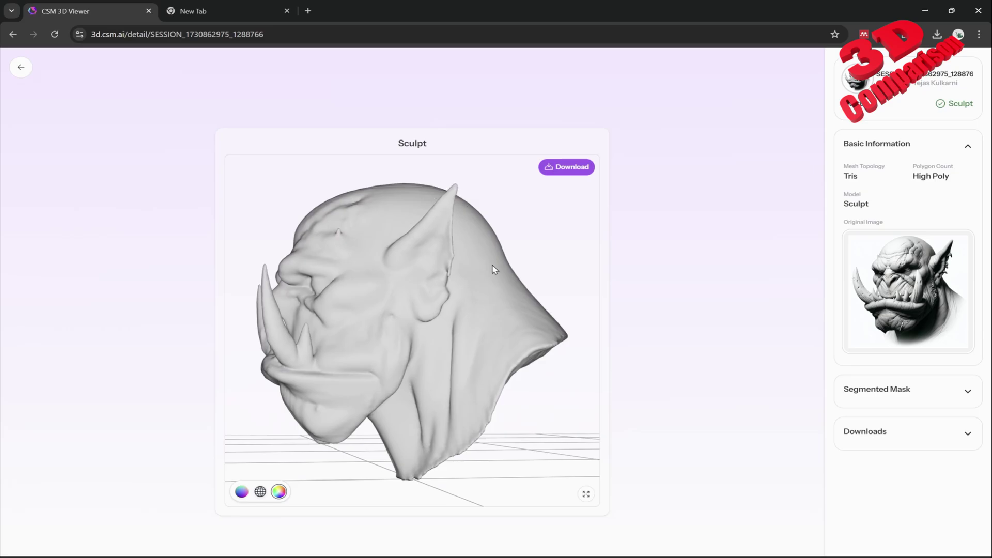
{"action": "left_click_drag", "start_coordinate": [439, 369], "coordinate": [479, 368]}
Step: Return to the Showcase gallery and scroll down through the 3D asset grid
{"action": "left_click", "coordinate": [21, 67]}
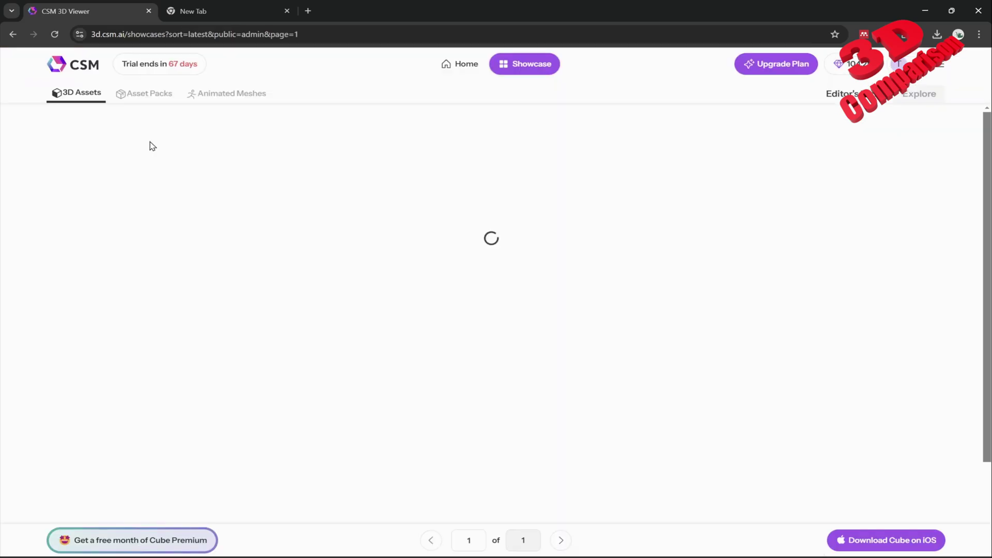
{"action": "scroll", "coordinate": [547, 312], "scroll_direction": "down", "scroll_amount": 4}
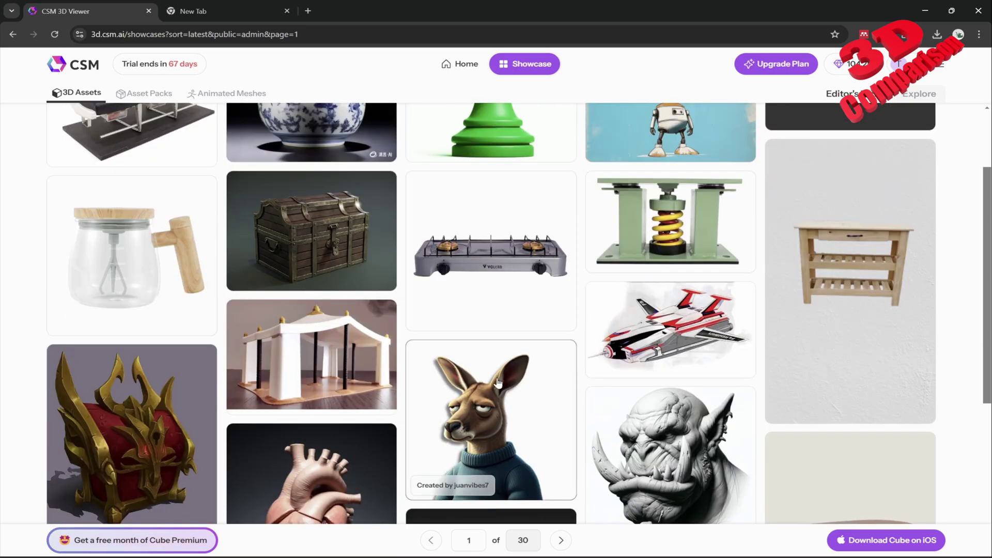
{"action": "scroll", "coordinate": [414, 337], "scroll_direction": "down", "scroll_amount": 3}
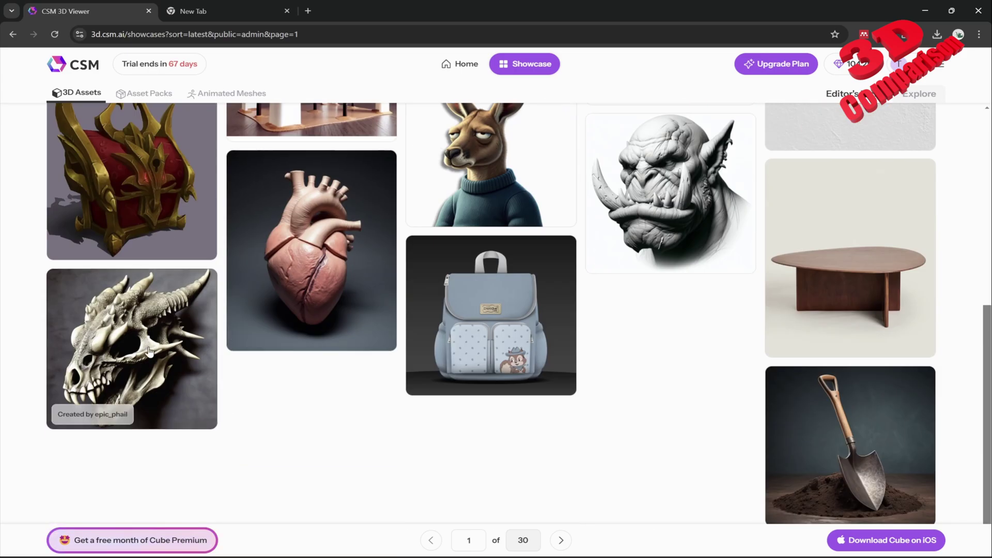
{"action": "left_click", "coordinate": [129, 331]}
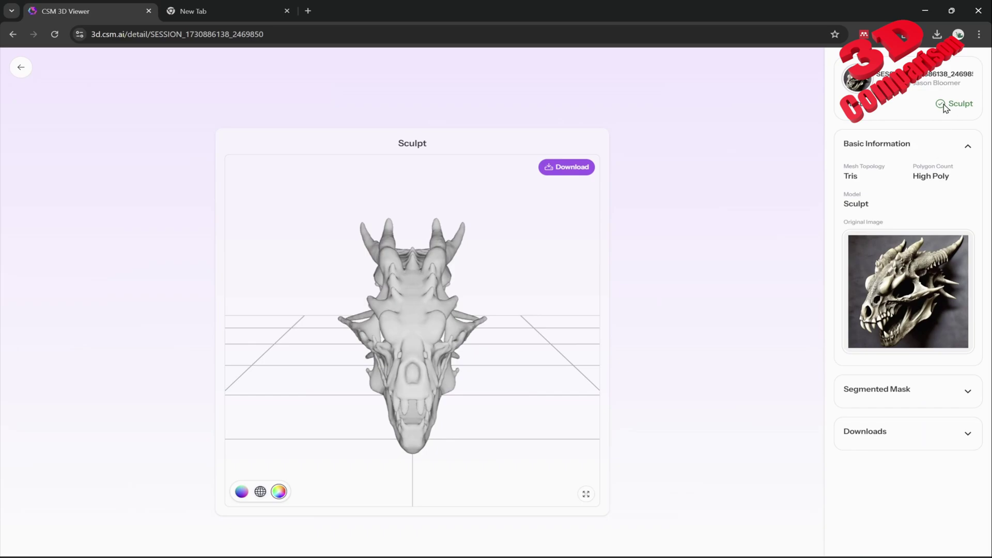
{"action": "left_click_drag", "start_coordinate": [426, 336], "coordinate": [389, 349]}
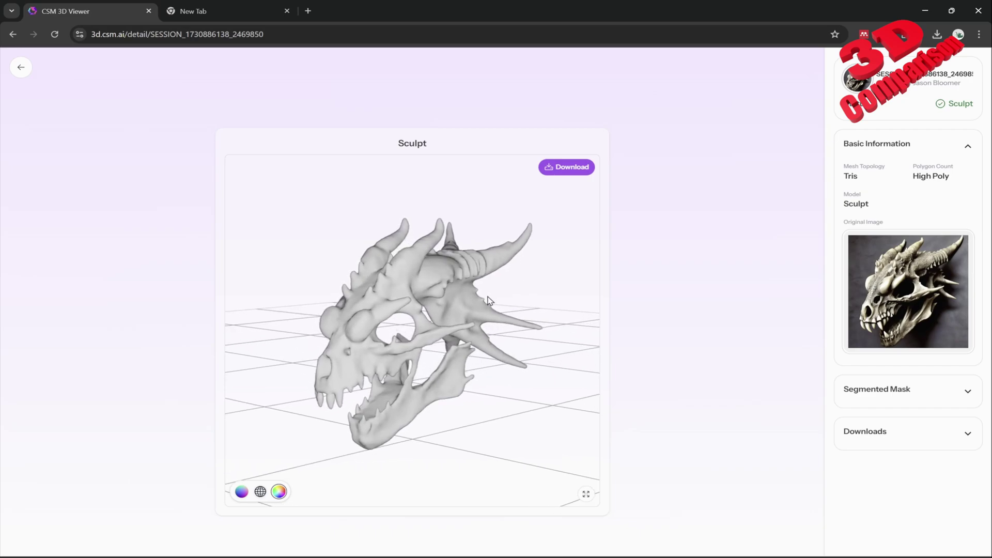
{"action": "left_click_drag", "start_coordinate": [509, 324], "coordinate": [464, 323]}
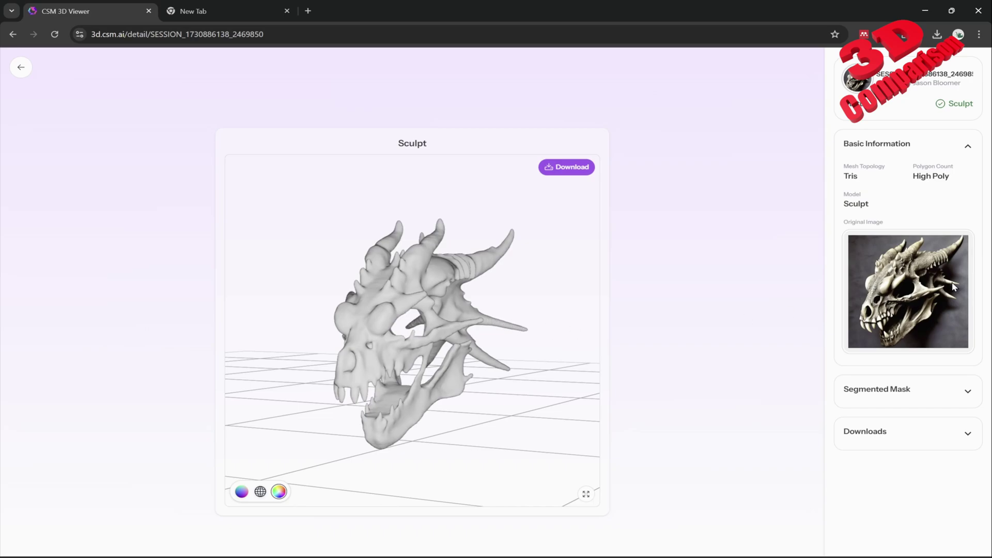
{"action": "scroll", "coordinate": [433, 326], "scroll_direction": "up", "scroll_amount": 5}
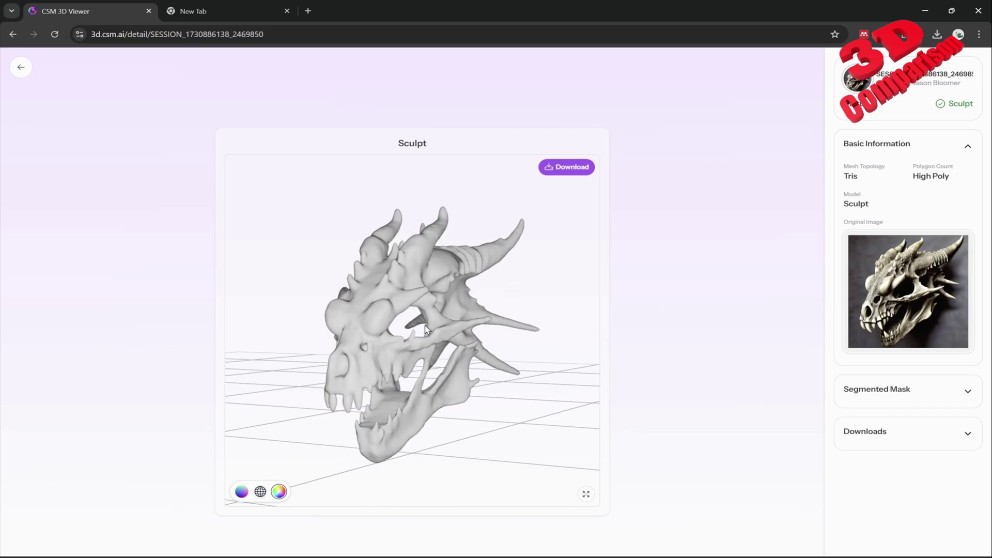
{"action": "left_click_drag", "start_coordinate": [433, 325], "coordinate": [331, 331]}
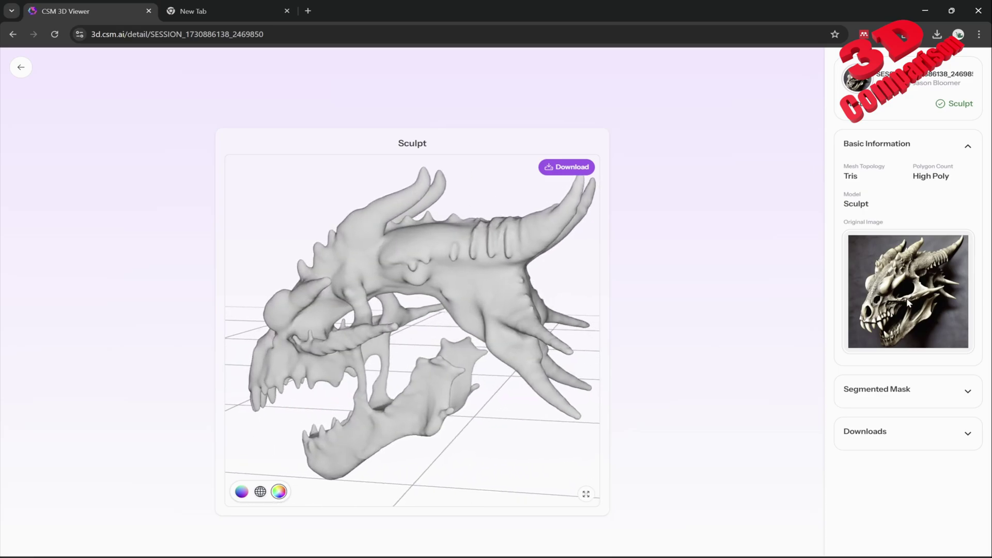
{"action": "left_click_drag", "start_coordinate": [326, 337], "coordinate": [382, 329]}
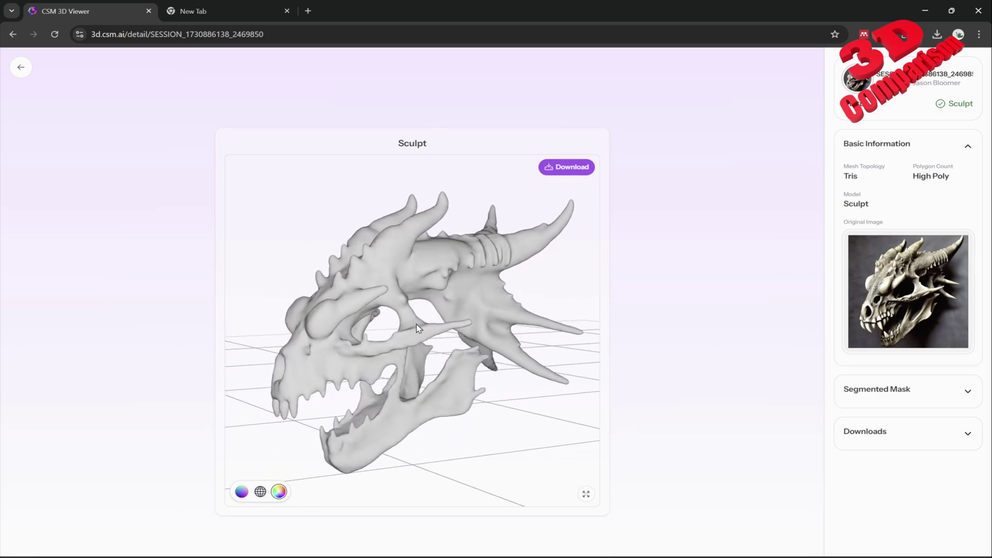
{"action": "left_click", "coordinate": [21, 69]}
Step: Open the kangaroo-in-a-sweater sculpt and orbit it to three-quarter and right-facing profile views
{"action": "scroll", "coordinate": [517, 330], "scroll_direction": "down", "scroll_amount": 4}
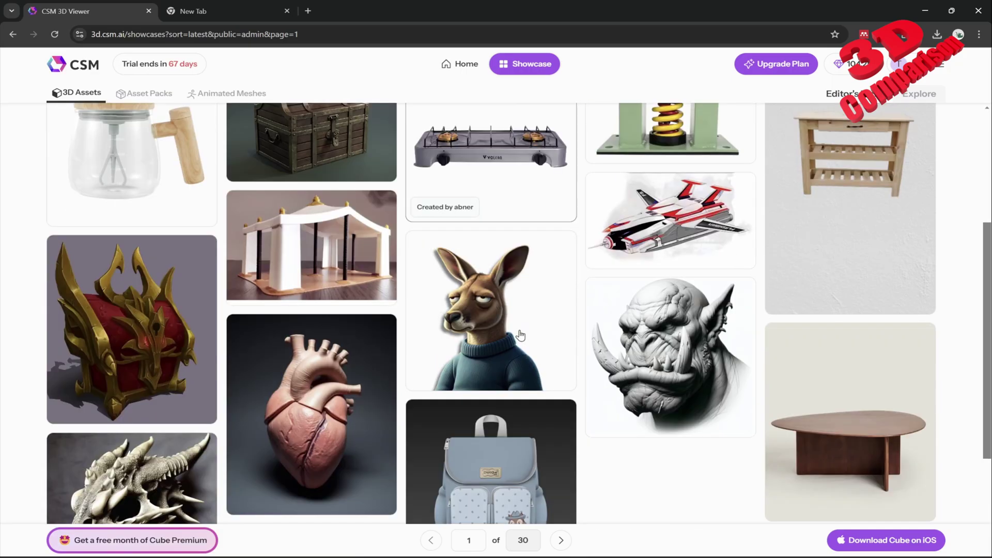
{"action": "left_click", "coordinate": [463, 301]}
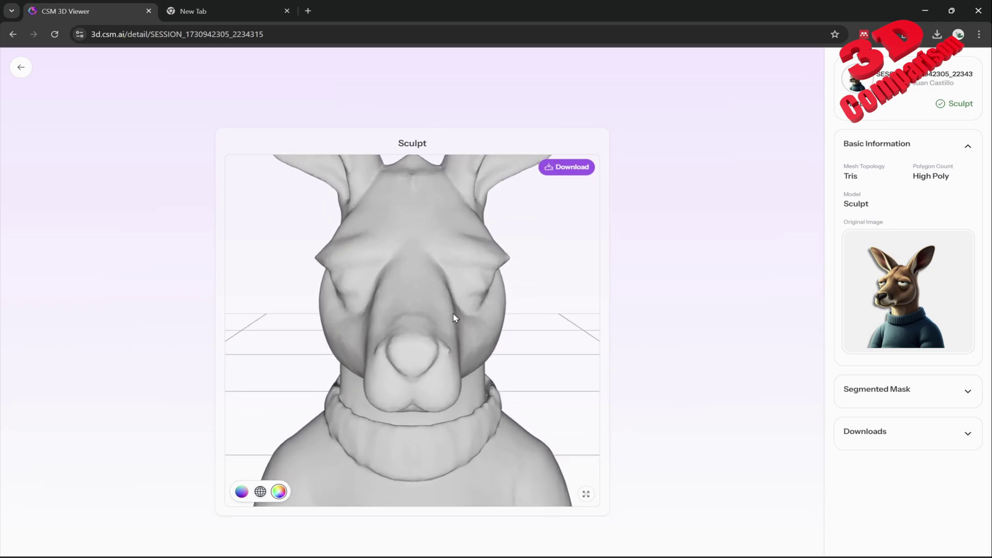
{"action": "mouse_move", "coordinate": [532, 317]}
{"action": "left_mouse_down"}
{"action": "mouse_move", "coordinate": [429, 310]}
{"action": "mouse_move", "coordinate": [487, 322]}
{"action": "left_mouse_up"}
{"action": "scroll", "coordinate": [487, 322], "scroll_direction": "down", "scroll_amount": 5}
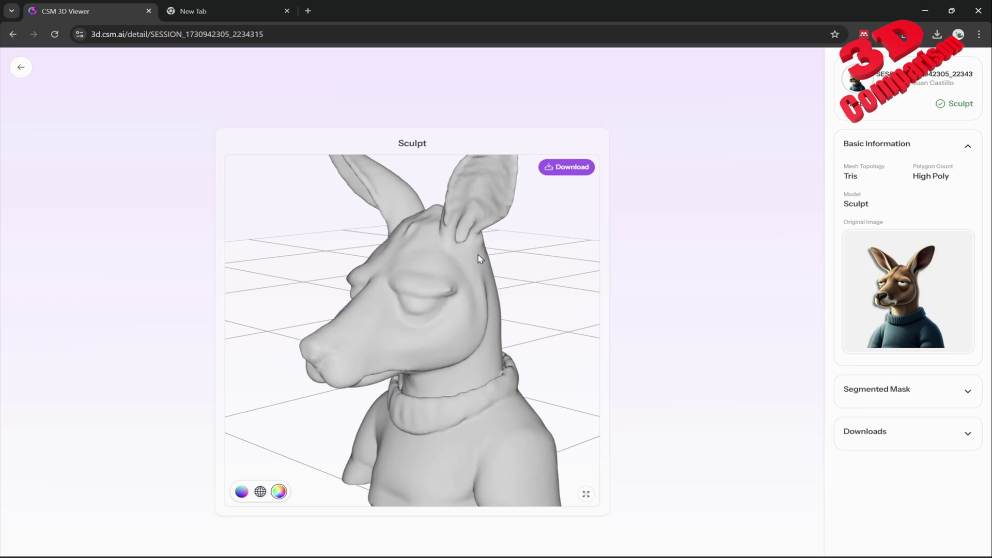
{"action": "left_click_drag", "start_coordinate": [474, 256], "coordinate": [549, 250]}
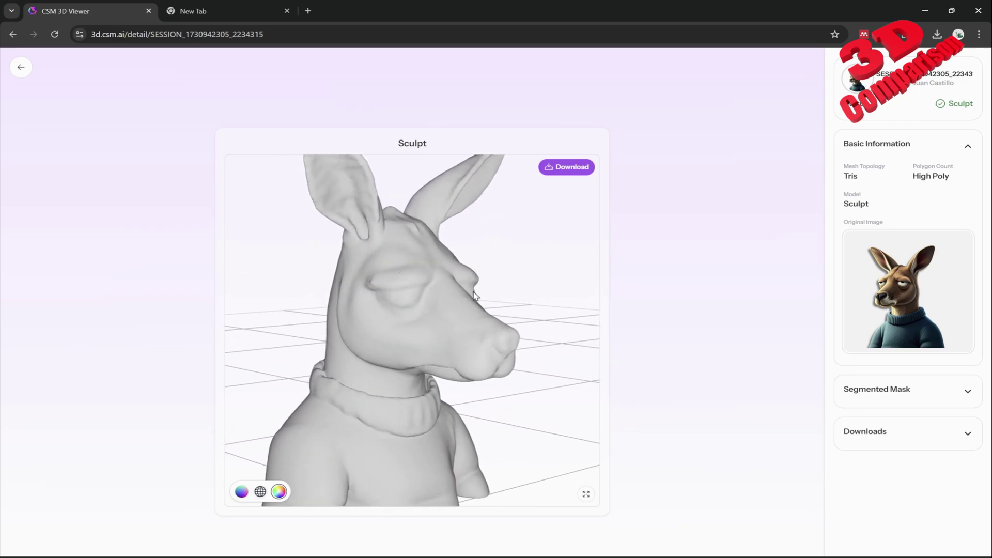
{"action": "mouse_move", "coordinate": [367, 220]}
{"action": "left_mouse_down"}
{"action": "mouse_move", "coordinate": [498, 281]}
{"action": "mouse_move", "coordinate": [501, 270]}
{"action": "mouse_move", "coordinate": [457, 261]}
{"action": "mouse_move", "coordinate": [383, 294]}
{"action": "mouse_move", "coordinate": [445, 306]}
{"action": "left_mouse_up"}
{"action": "scroll", "coordinate": [450, 307], "scroll_direction": "down", "scroll_amount": 2}
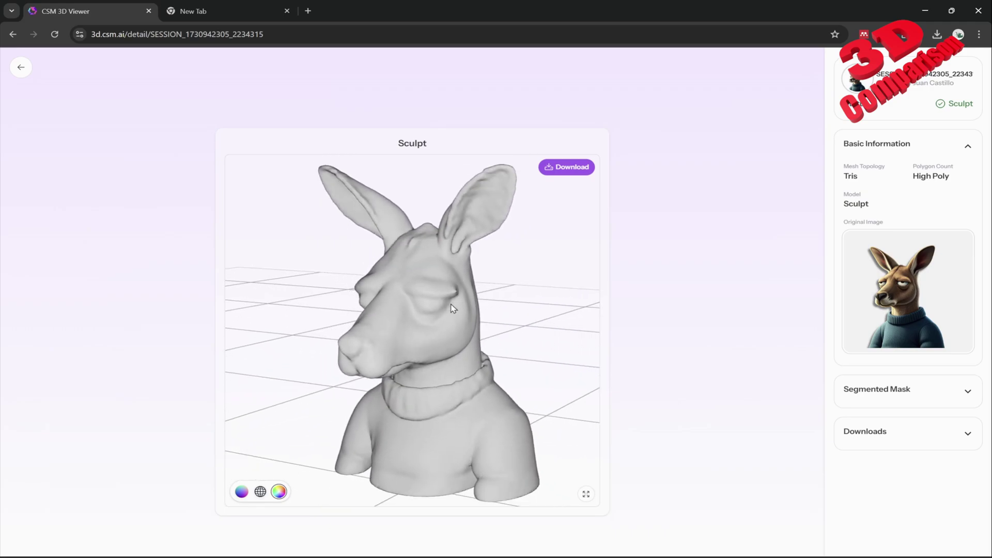